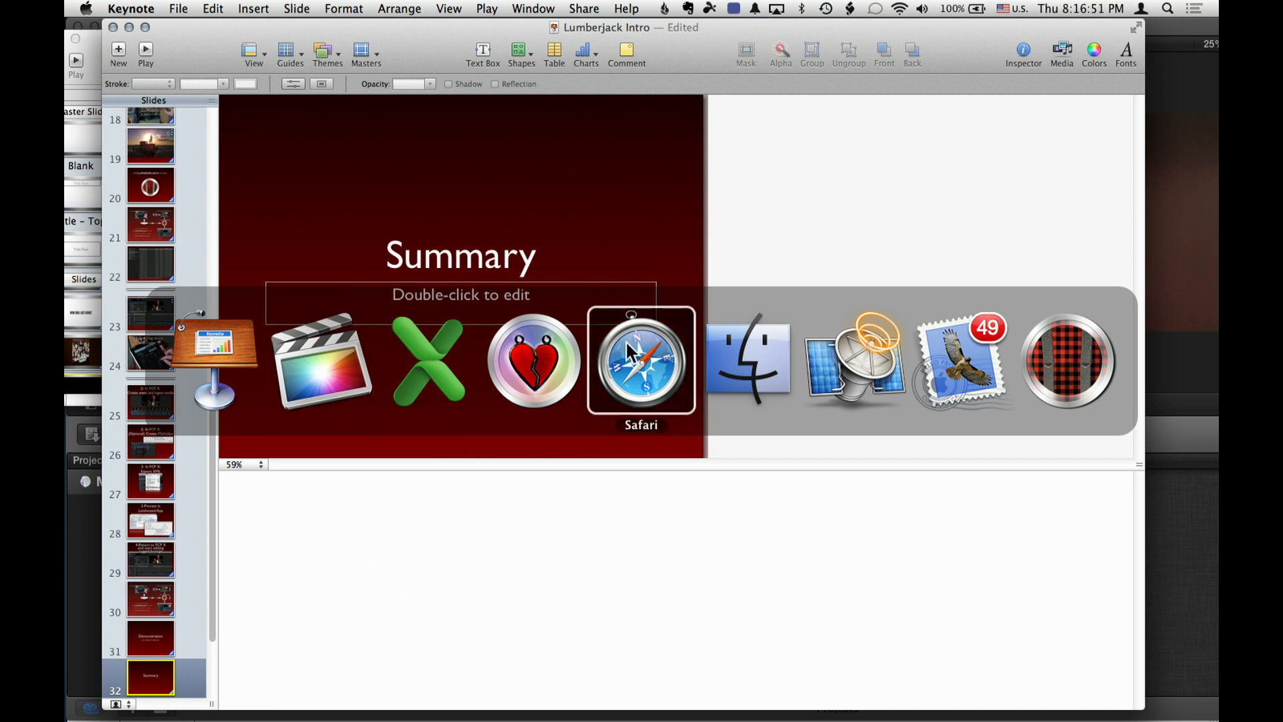
# - Start a new event in the Lumberjack Logger named "BOSCPUG Demo", reusing the keywords from LAPPG
pyautogui.click(628, 348)
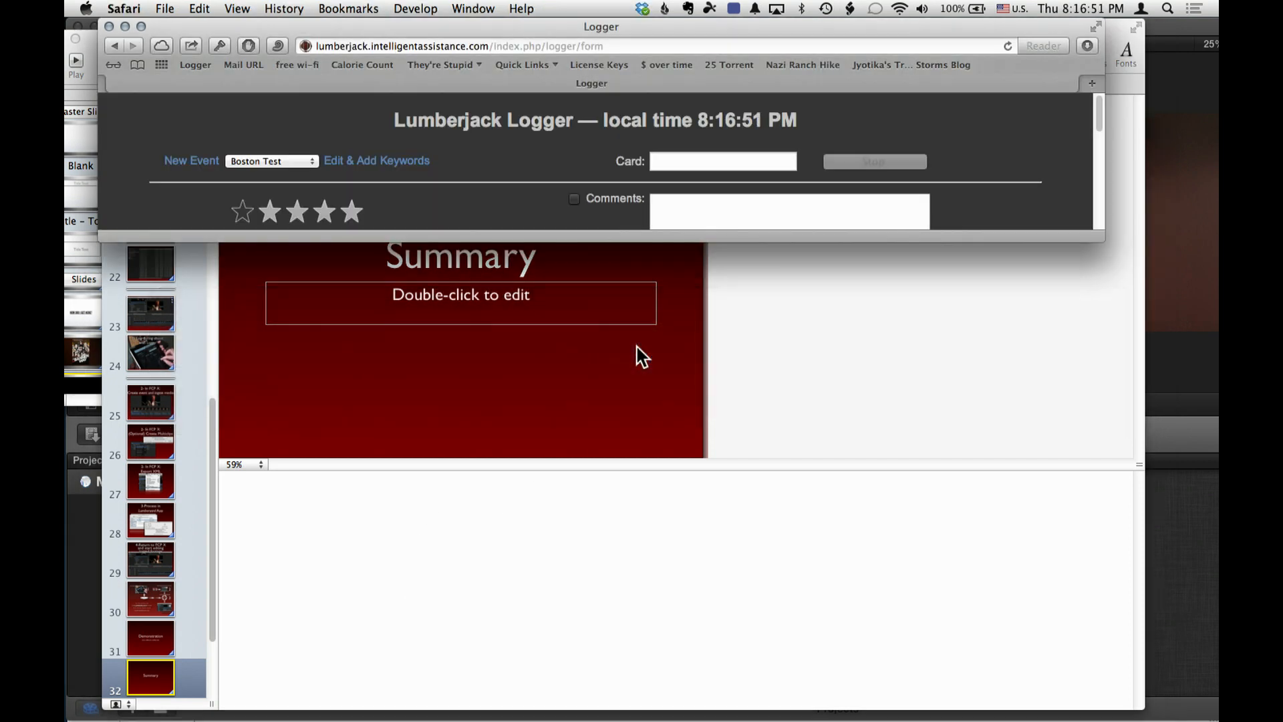
pyautogui.moveTo(1090, 234); pyautogui.dragTo(1087, 699)
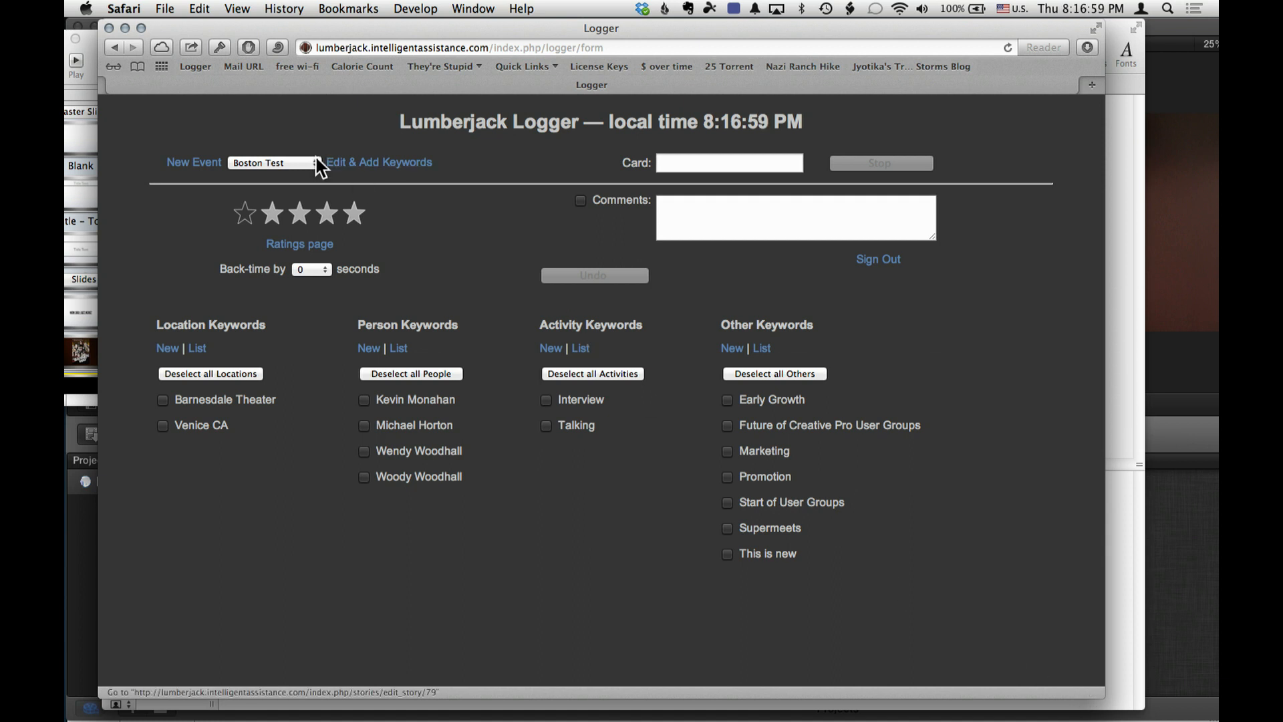
pyautogui.click(188, 164)
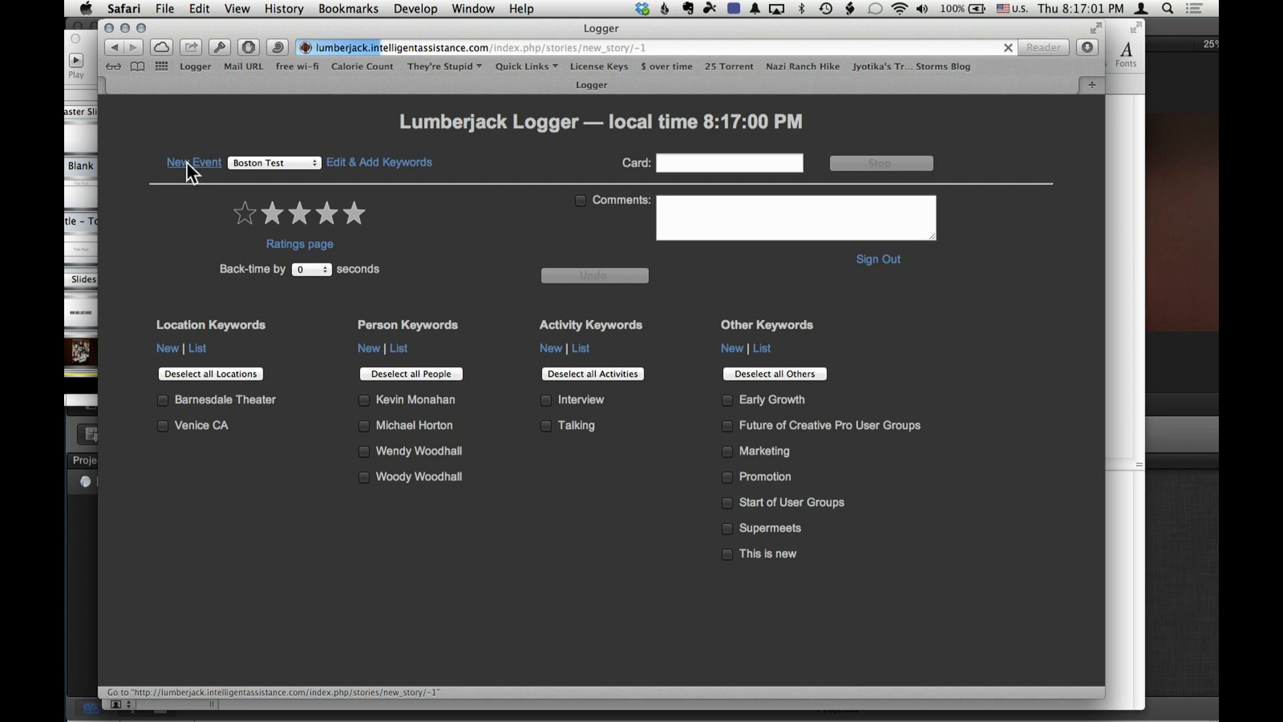
pyautogui.click(687, 189)
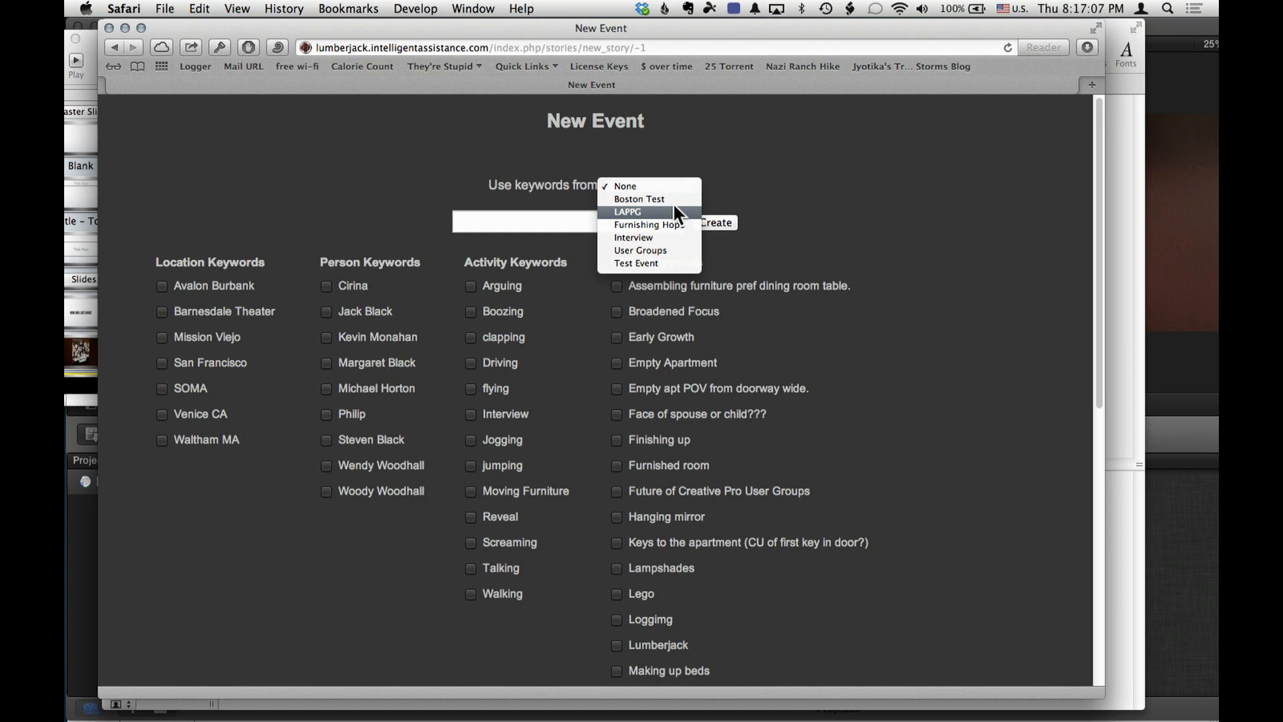
pyautogui.click(673, 206)
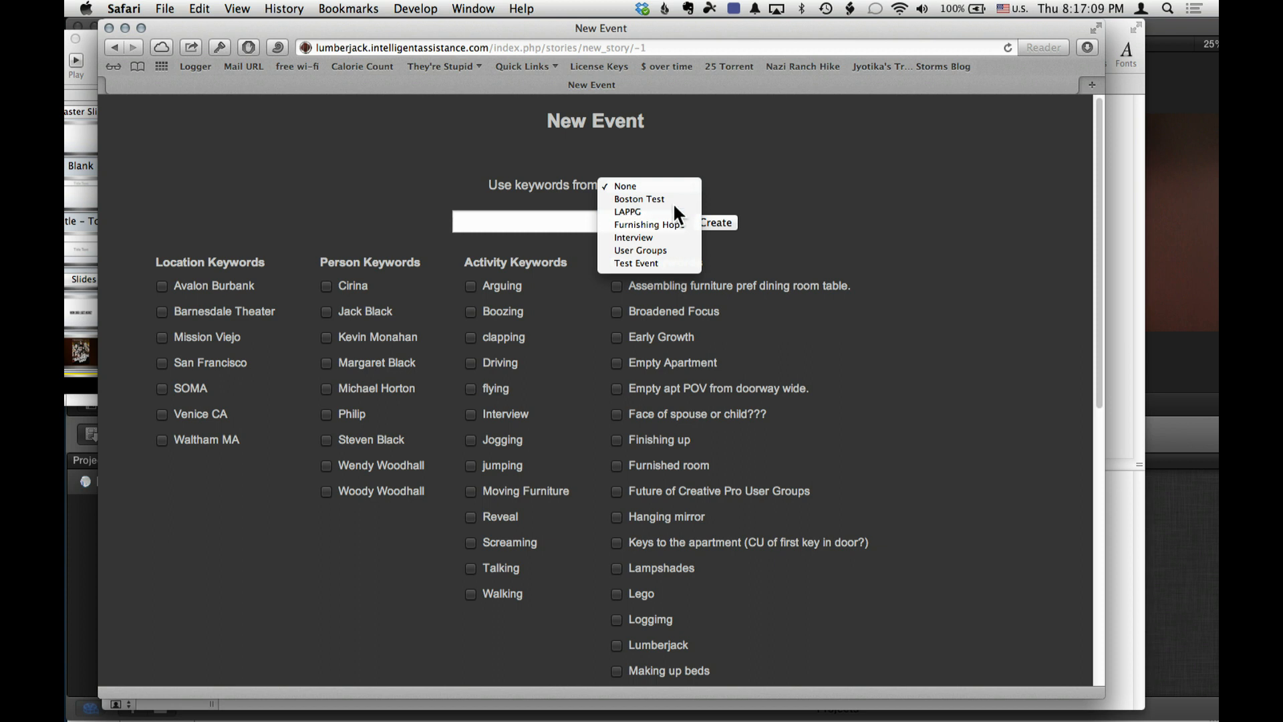
pyautogui.write('BS')
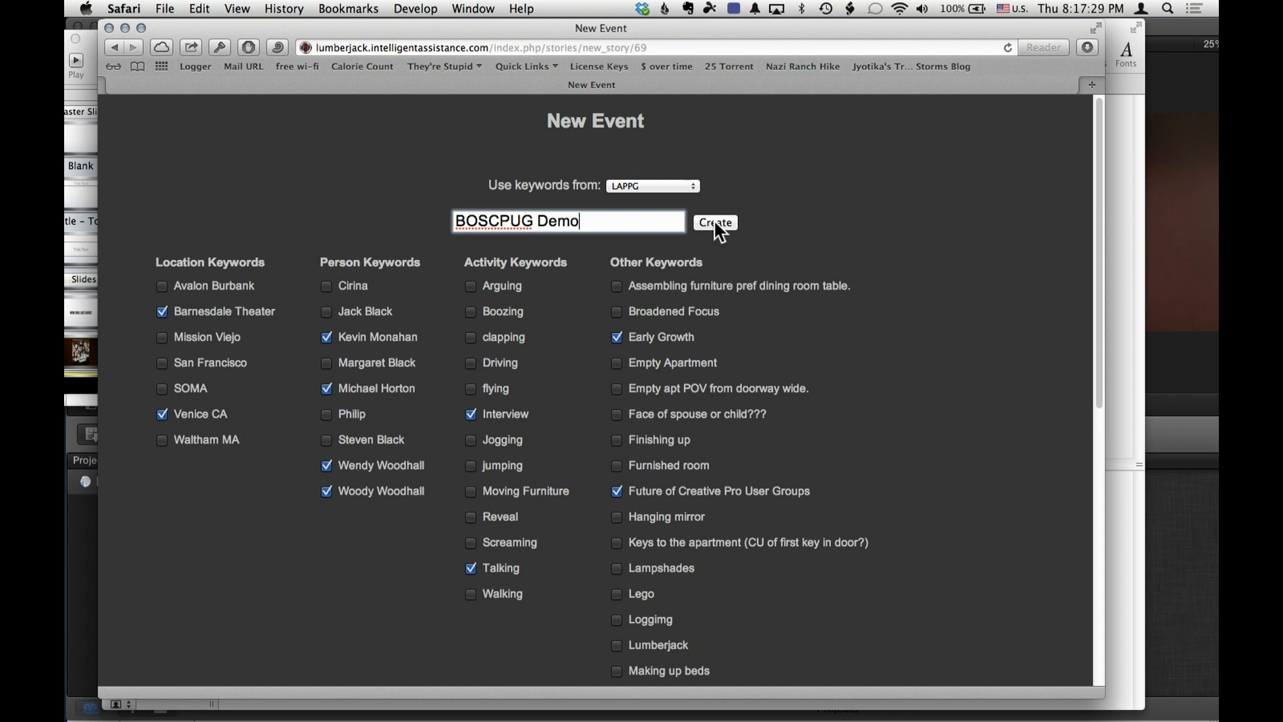
# - Deselect all location and person keywords carried over from LAPPG and create the event
pyautogui.click(161, 312)
pyautogui.click(162, 415)
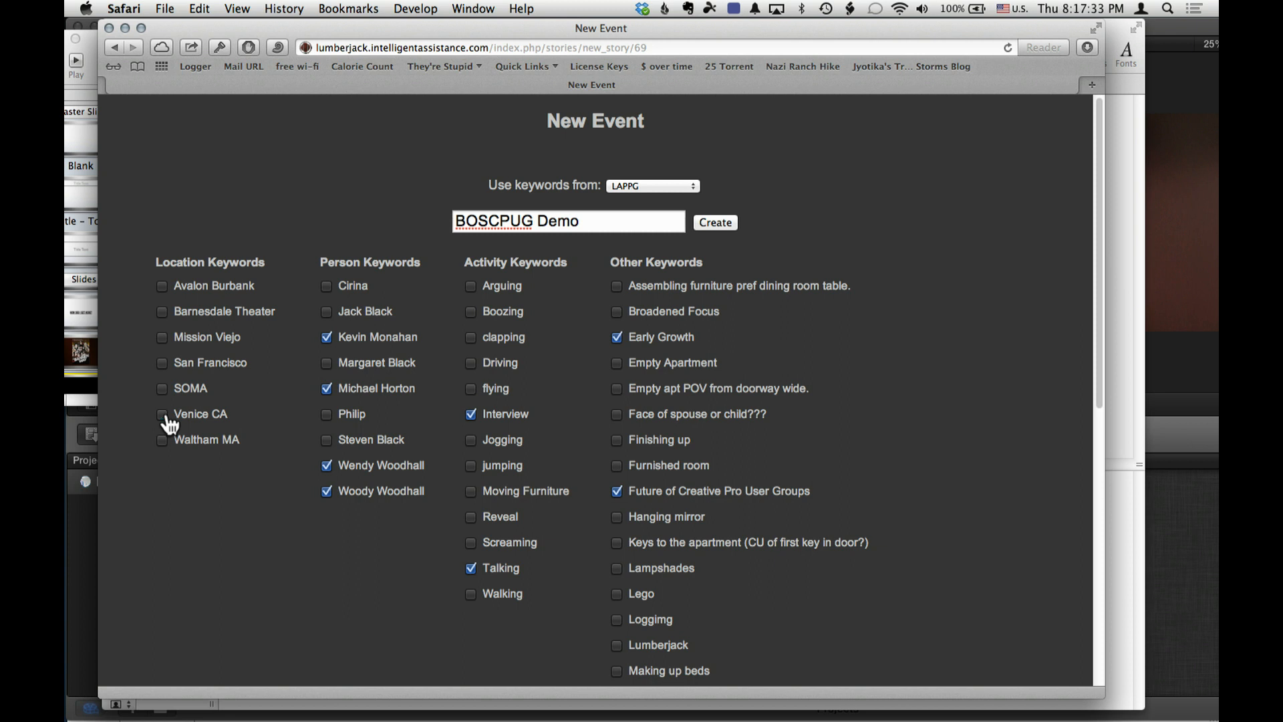
pyautogui.click(326, 466)
pyautogui.click(326, 492)
pyautogui.click(327, 338)
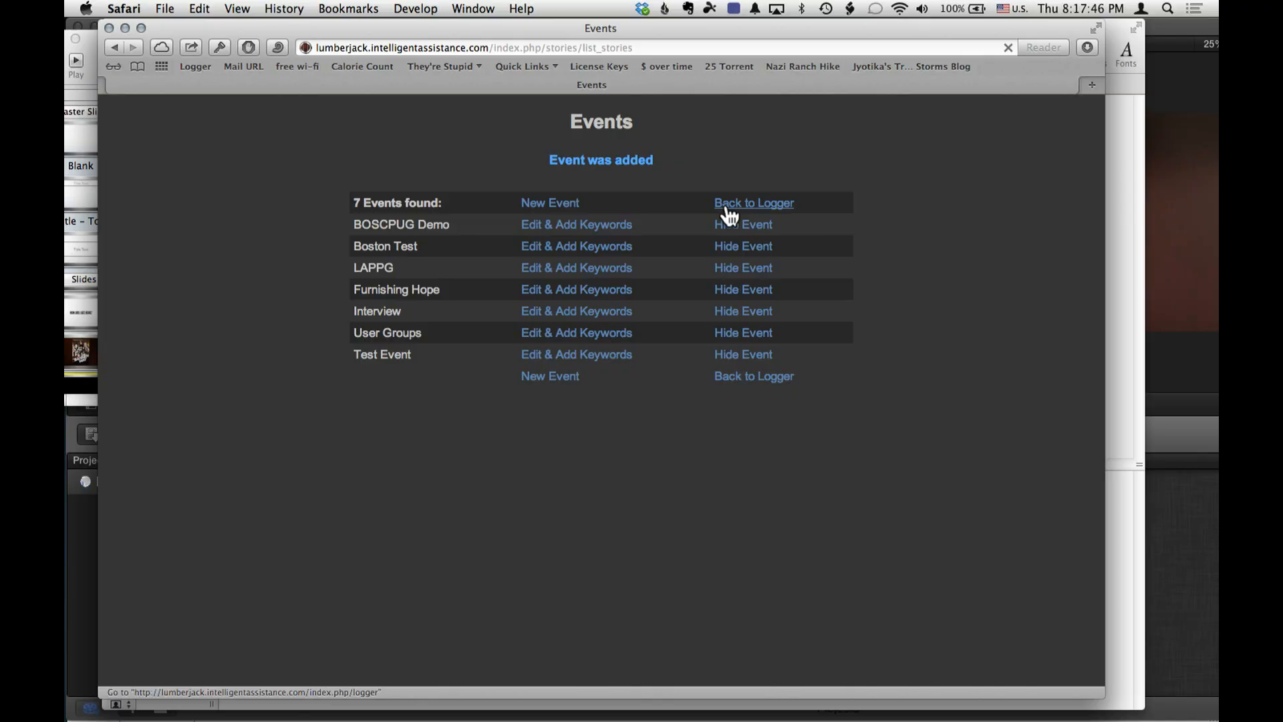
pyautogui.click(726, 210)
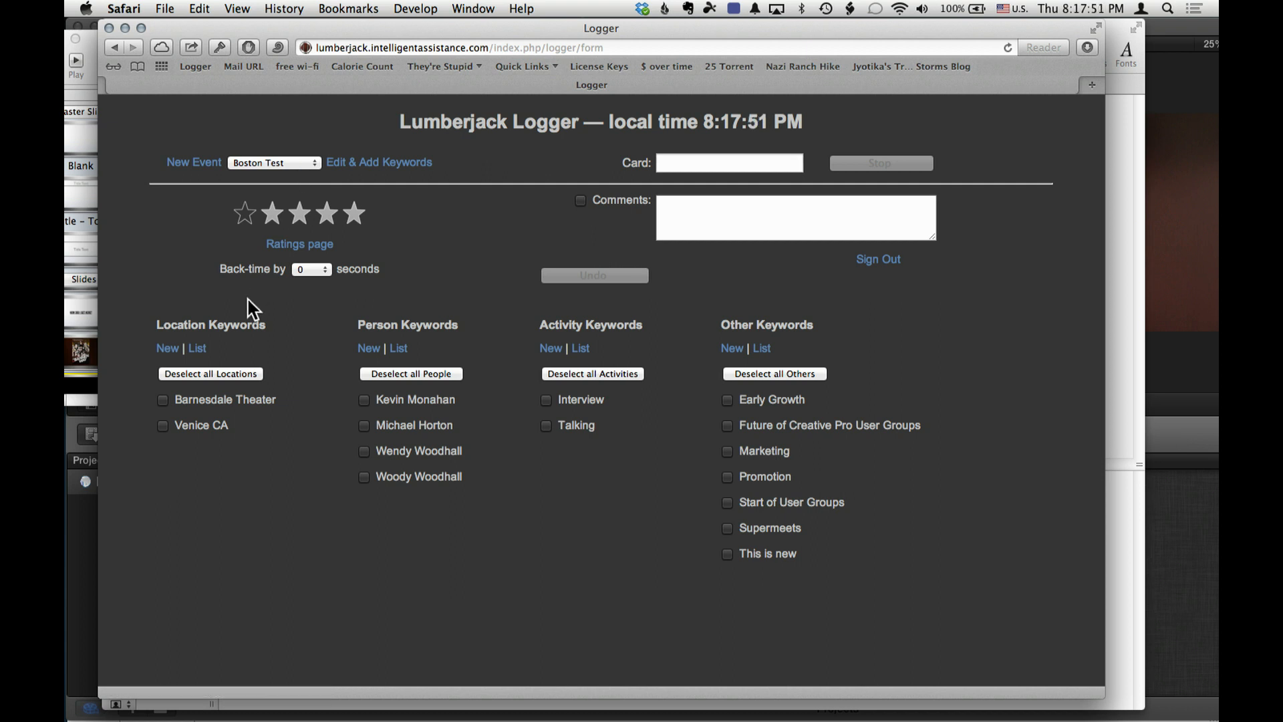
# - Add "Boston" as a new location keyword and return to the logger
pyautogui.click(168, 353)
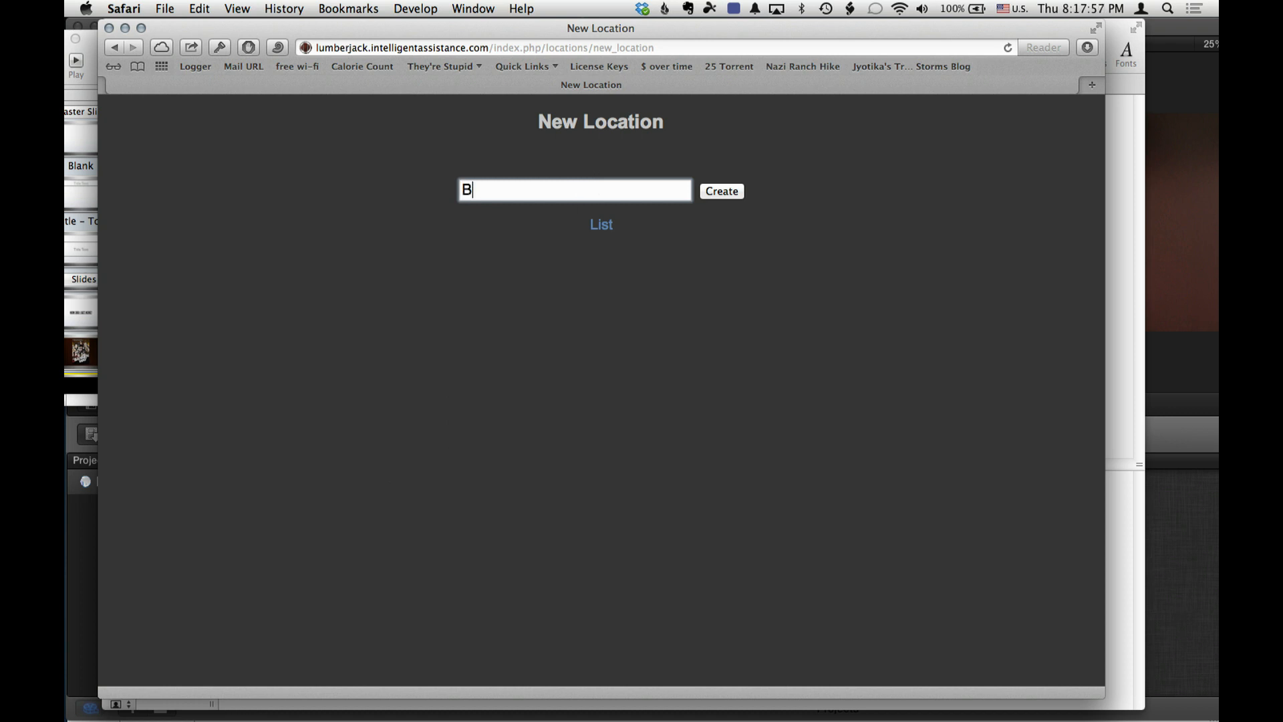
pyautogui.write('Boston')
pyautogui.click(714, 193)
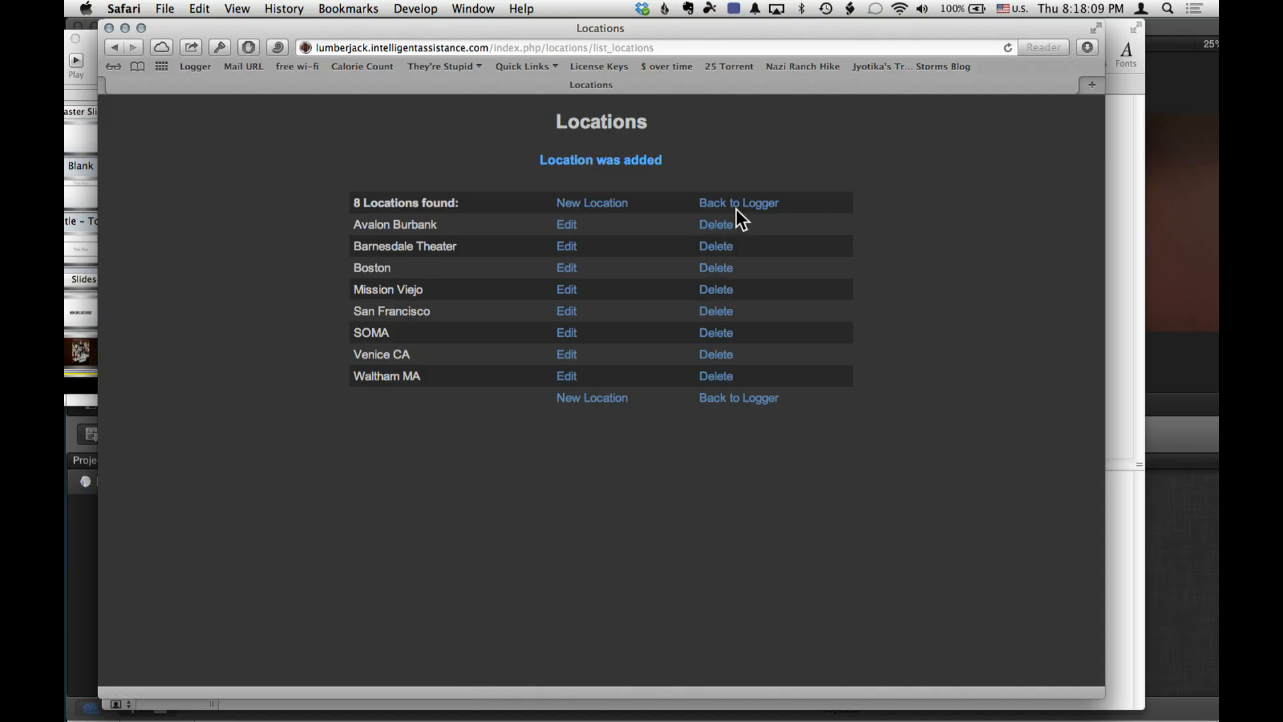
pyautogui.click(737, 204)
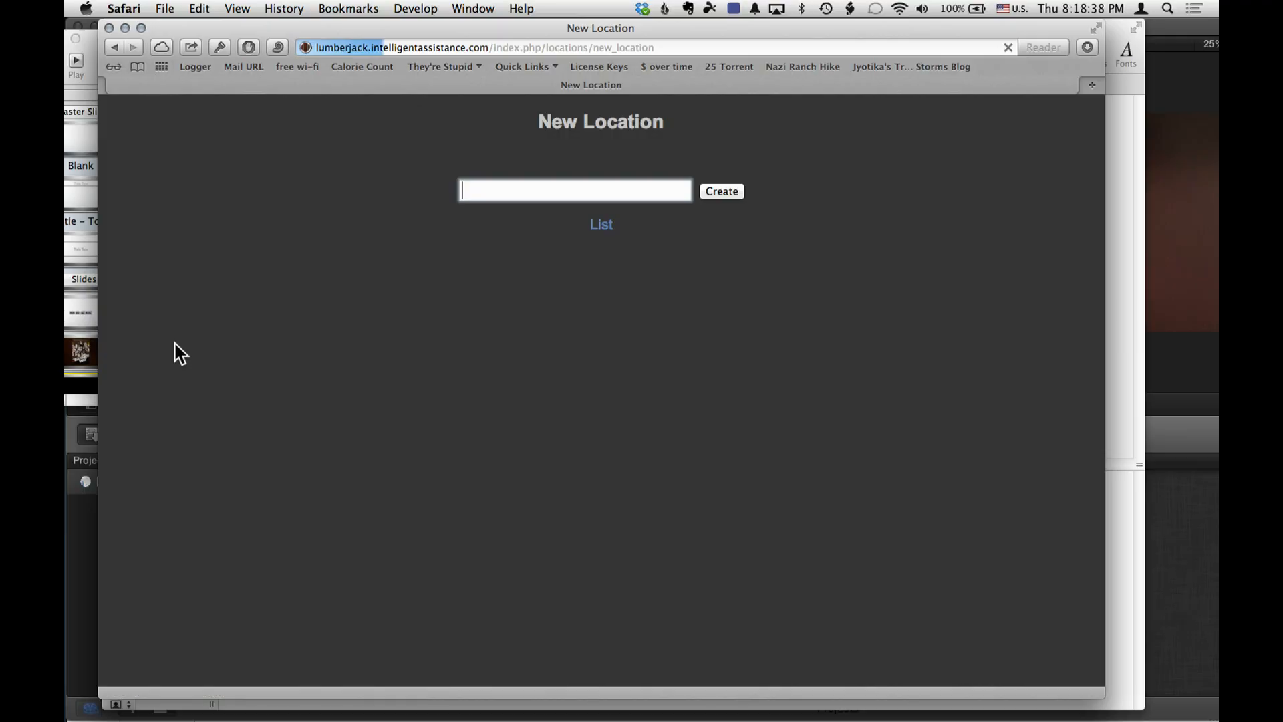
# - Create another location keyword named "Emerson College" and return to the logger
pyautogui.write('Emerson College')
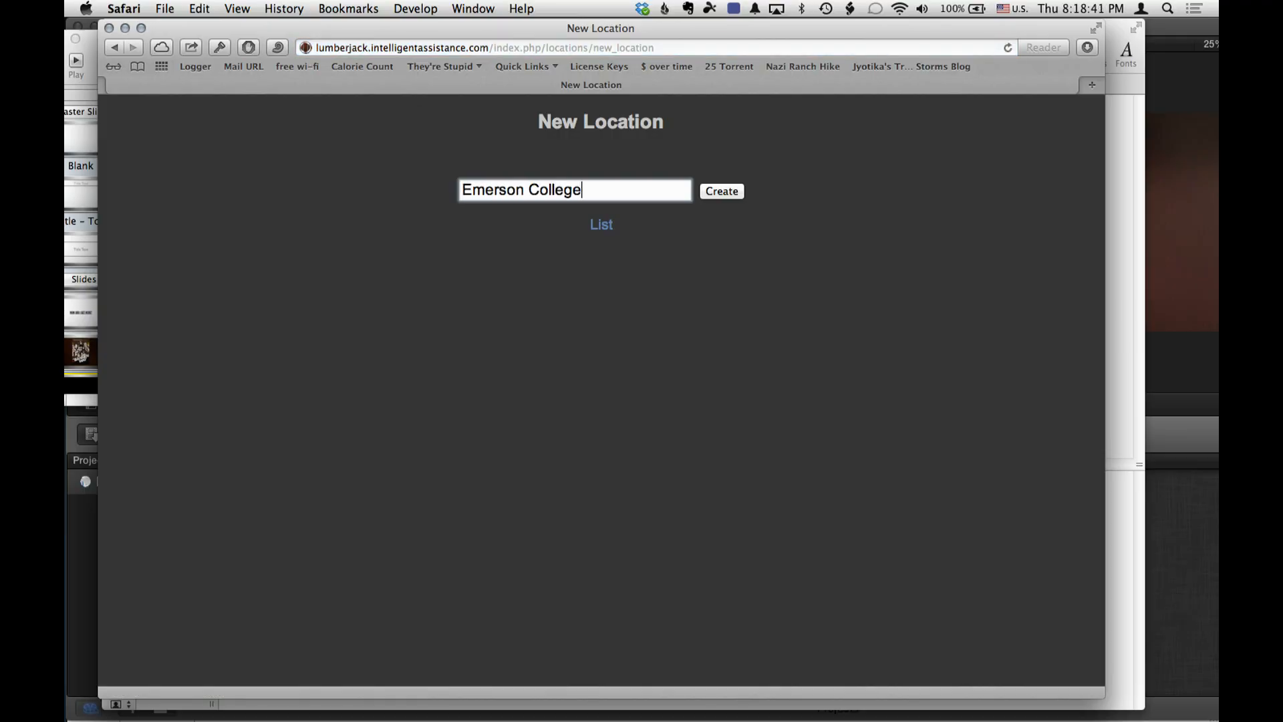
pyautogui.click(738, 193)
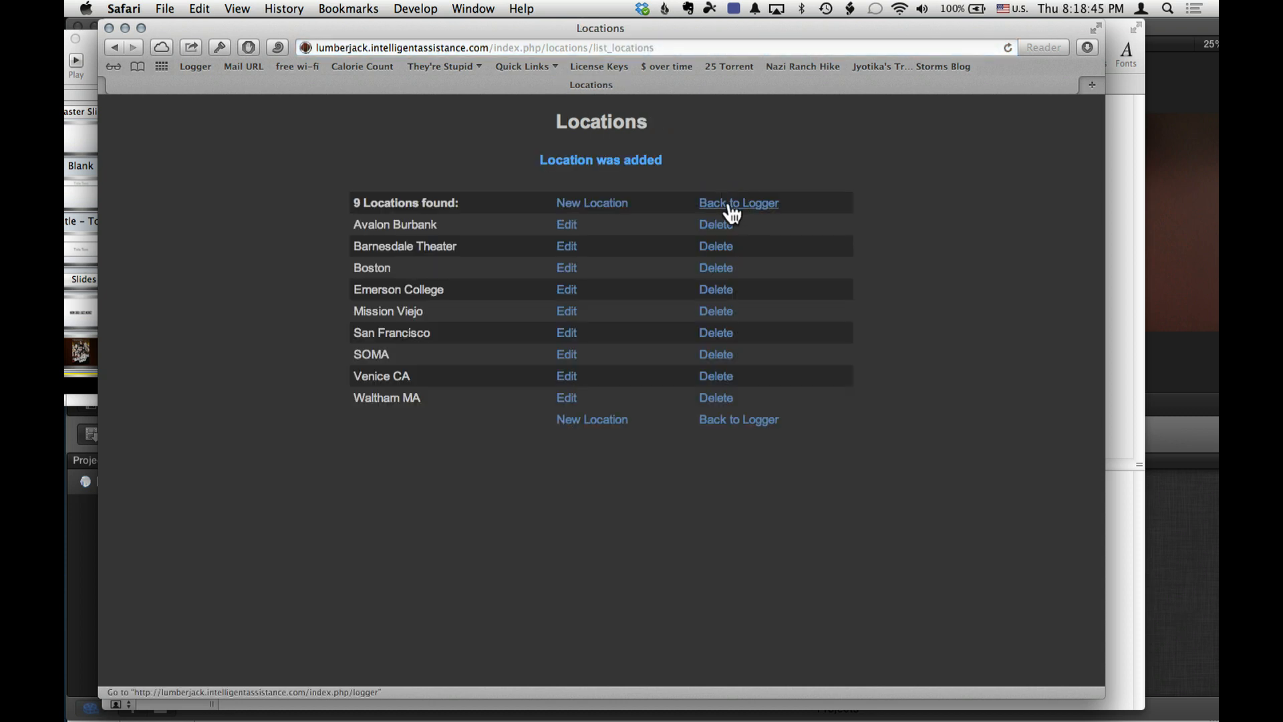
pyautogui.click(730, 204)
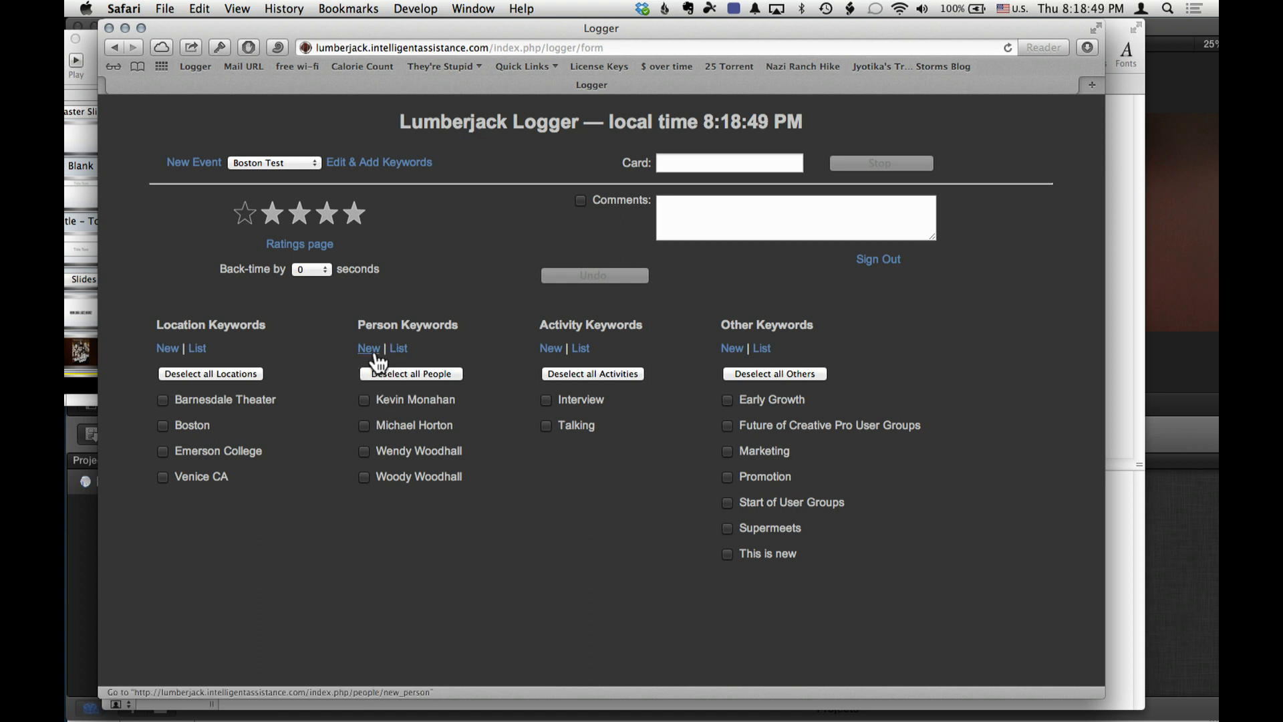
# - Add a new person keyword with the person's full name and return to the logger
pyautogui.click(371, 349)
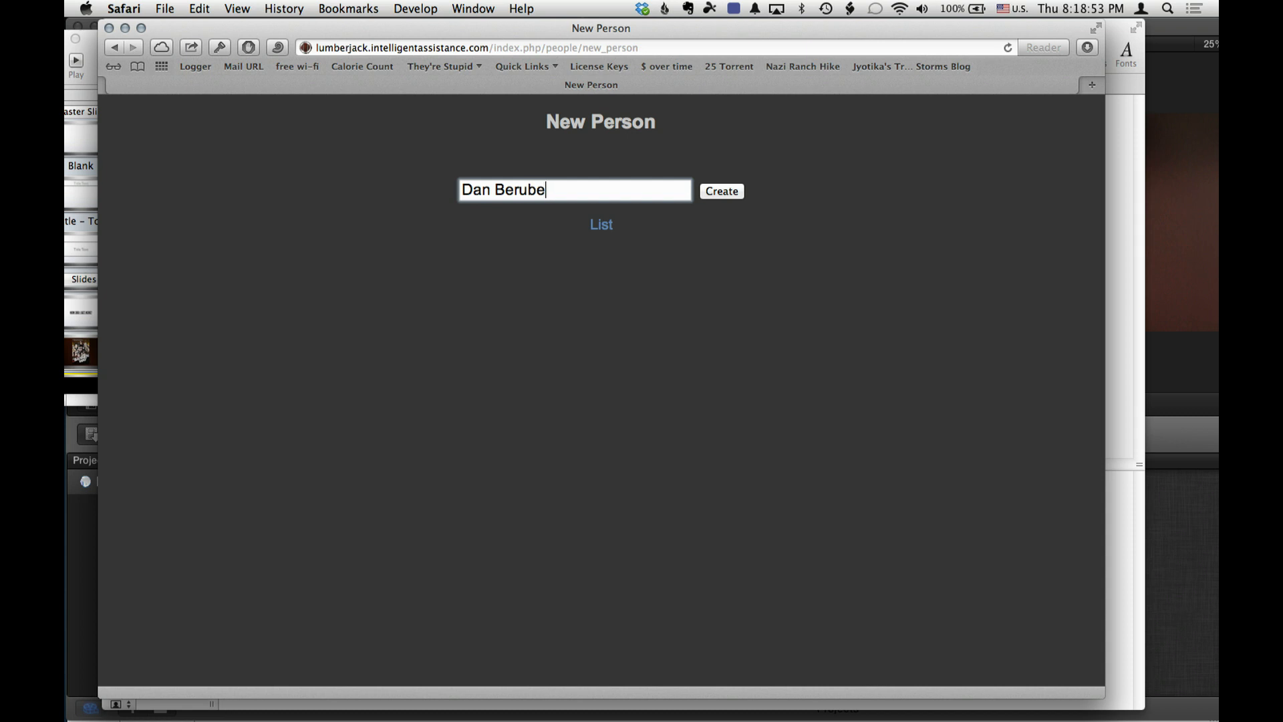
pyautogui.click(738, 194)
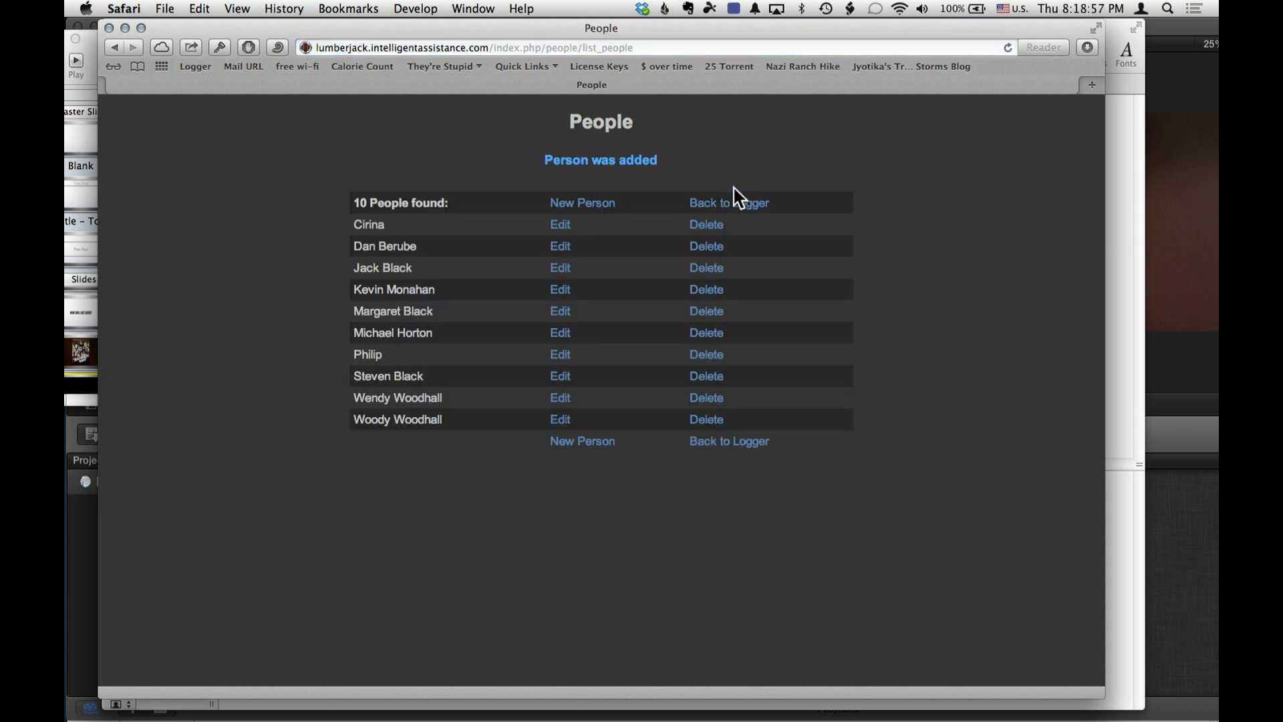
pyautogui.click(731, 202)
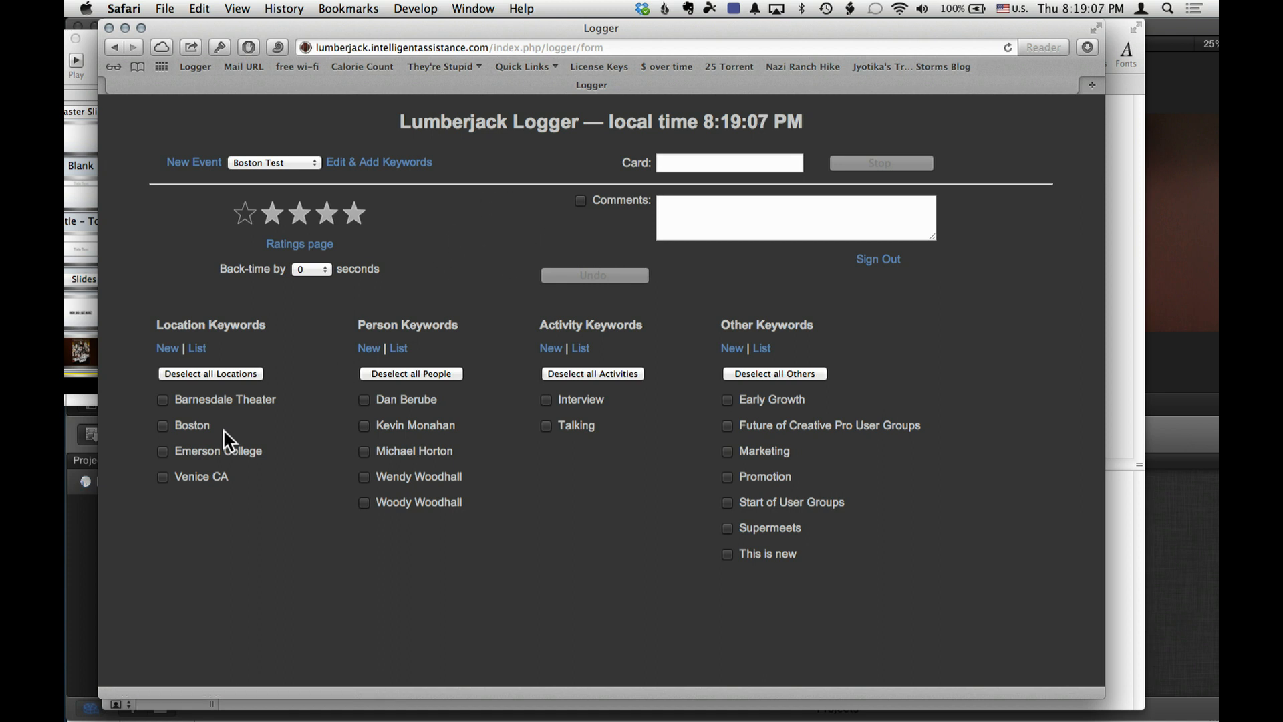
# - Start logging with the Emerson College location keyword, stop the log, and reopen the logger
pyautogui.click(165, 451)
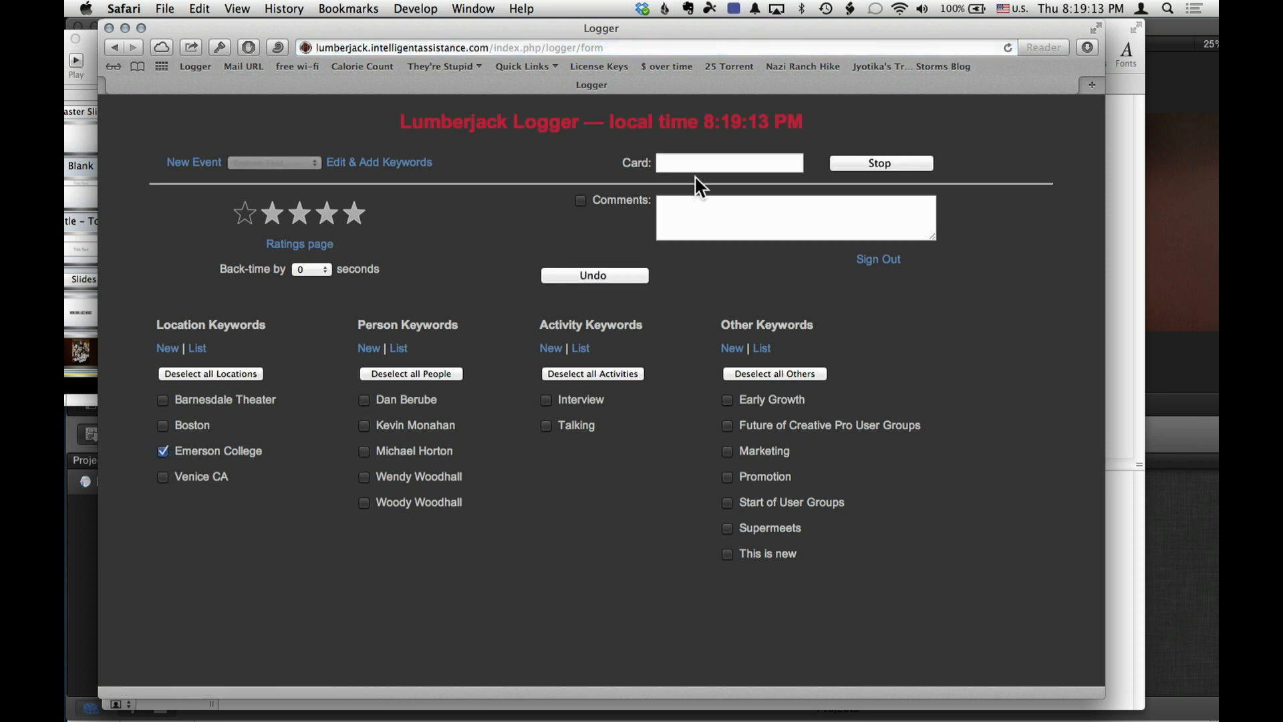
pyautogui.click(867, 161)
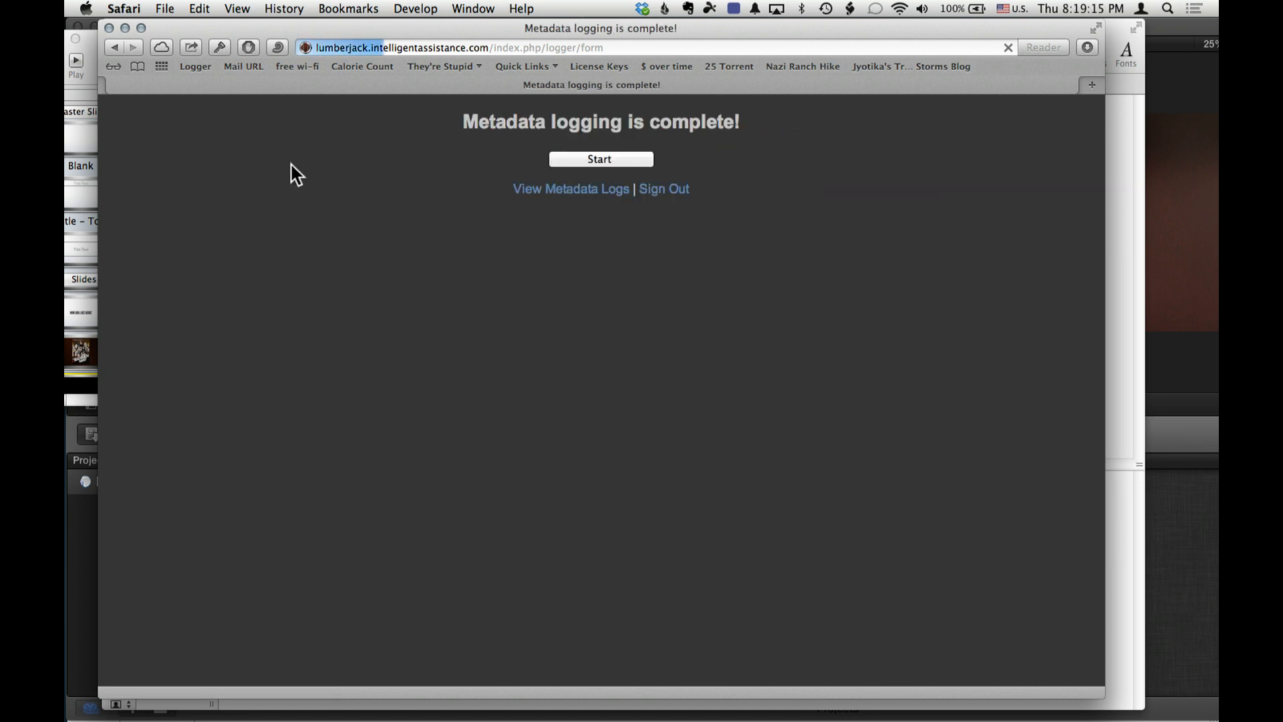
pyautogui.click(581, 158)
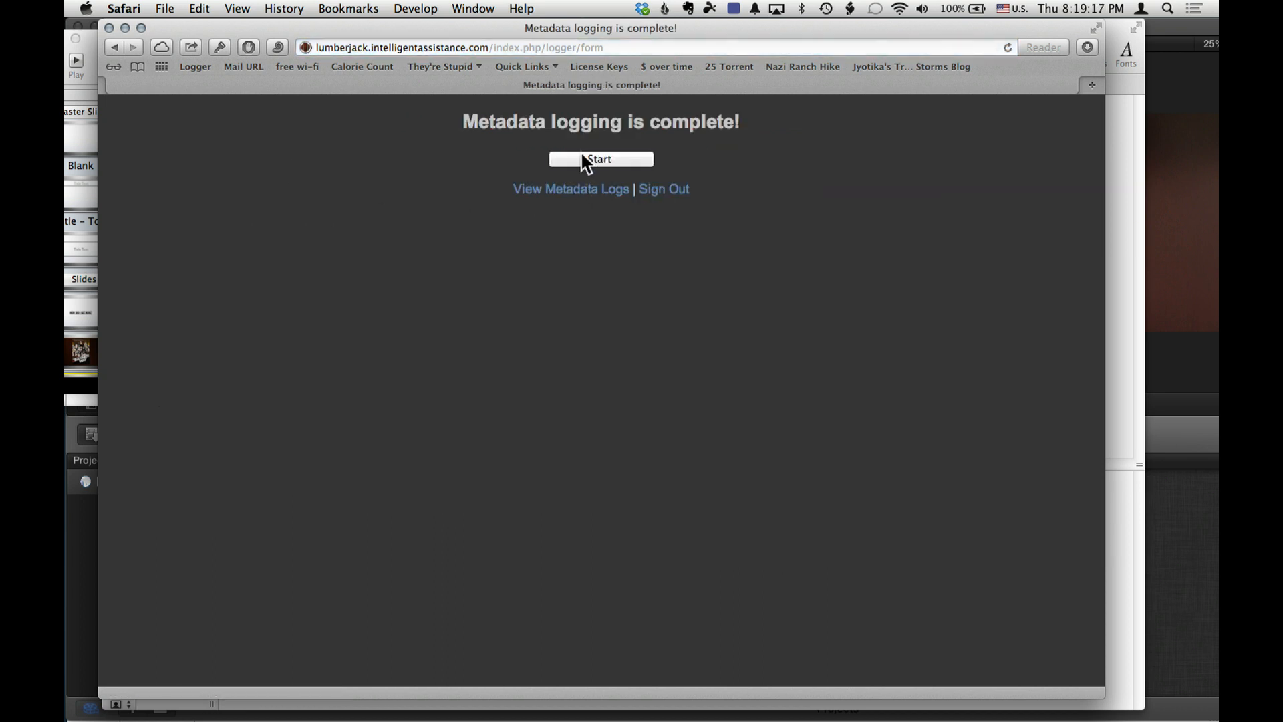
# - Switch the logger to the BOSCPUG Demo event and add "Emerson College" as its location keyword
pyautogui.click(284, 161)
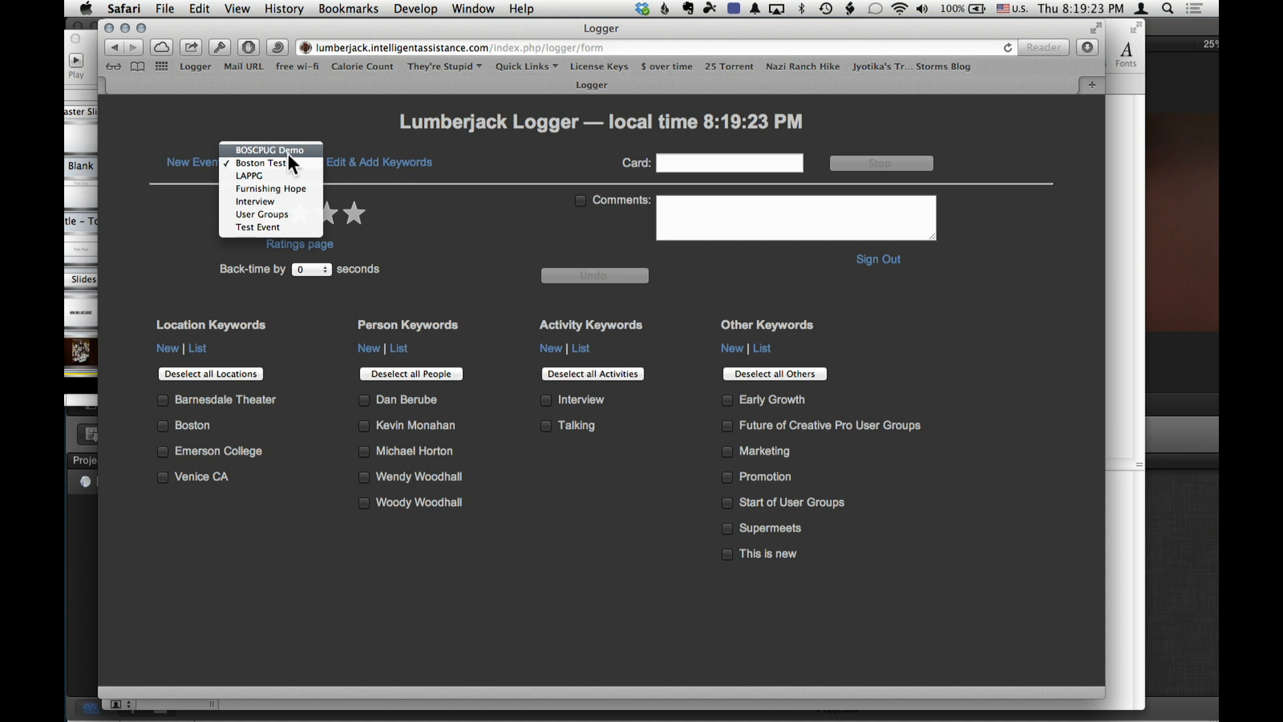
pyautogui.click(287, 151)
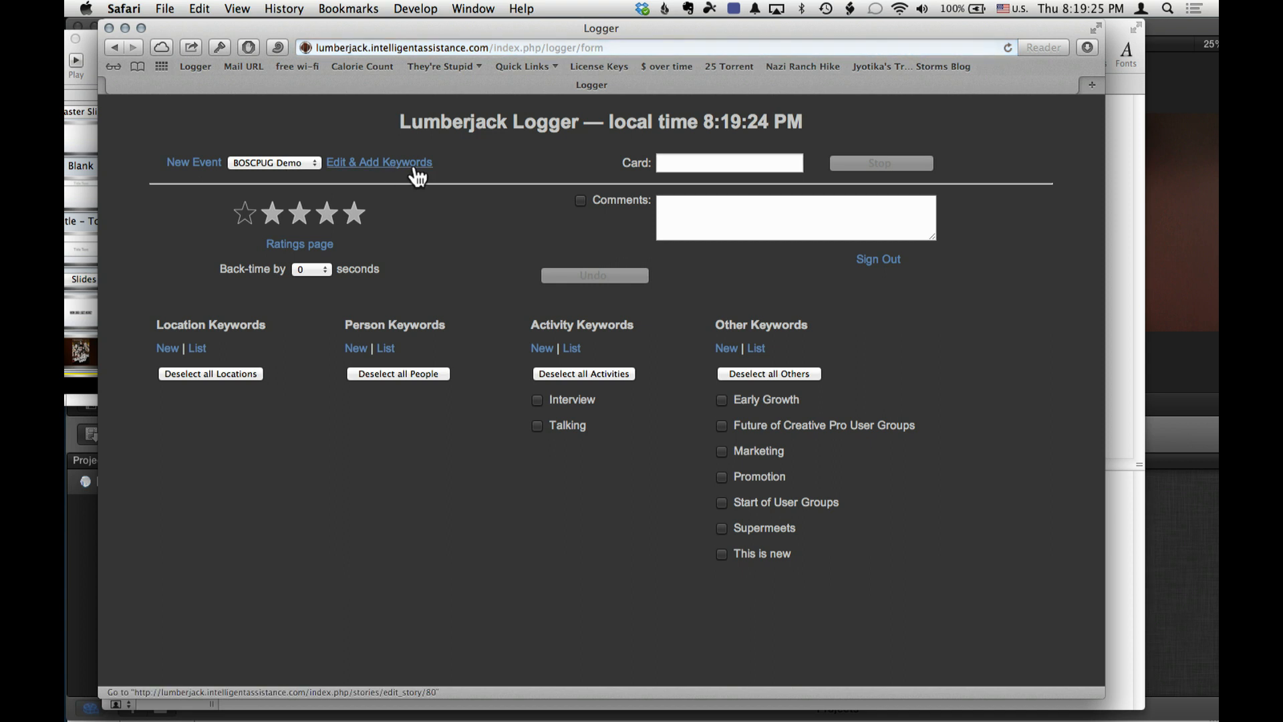
pyautogui.click(166, 349)
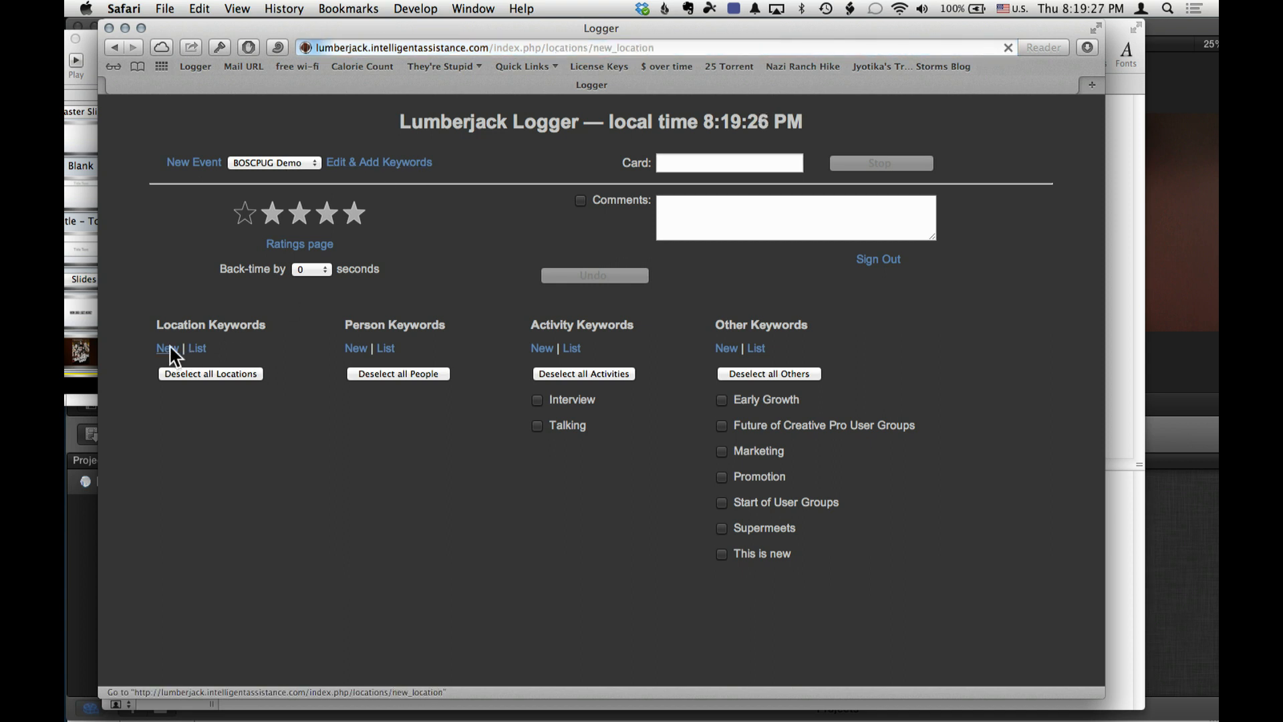
pyautogui.write('Emerson')
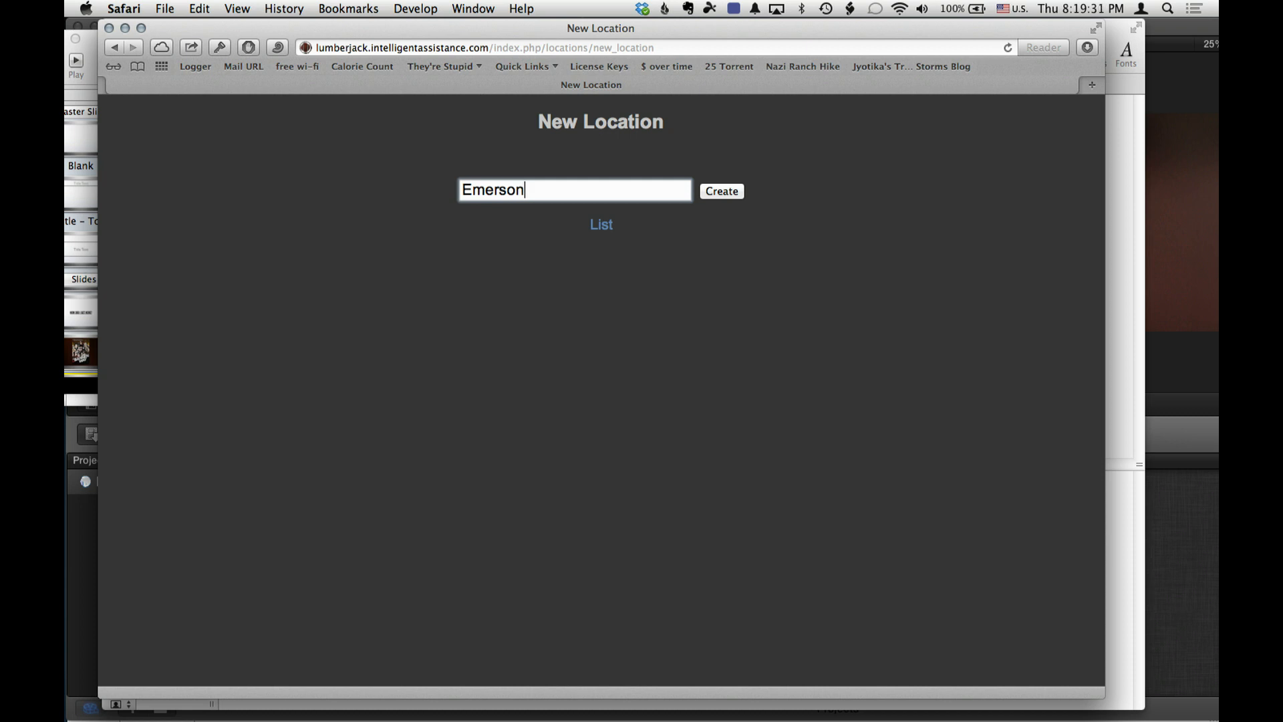
pyautogui.moveTo(647, 206); pyautogui.dragTo(675, 197)
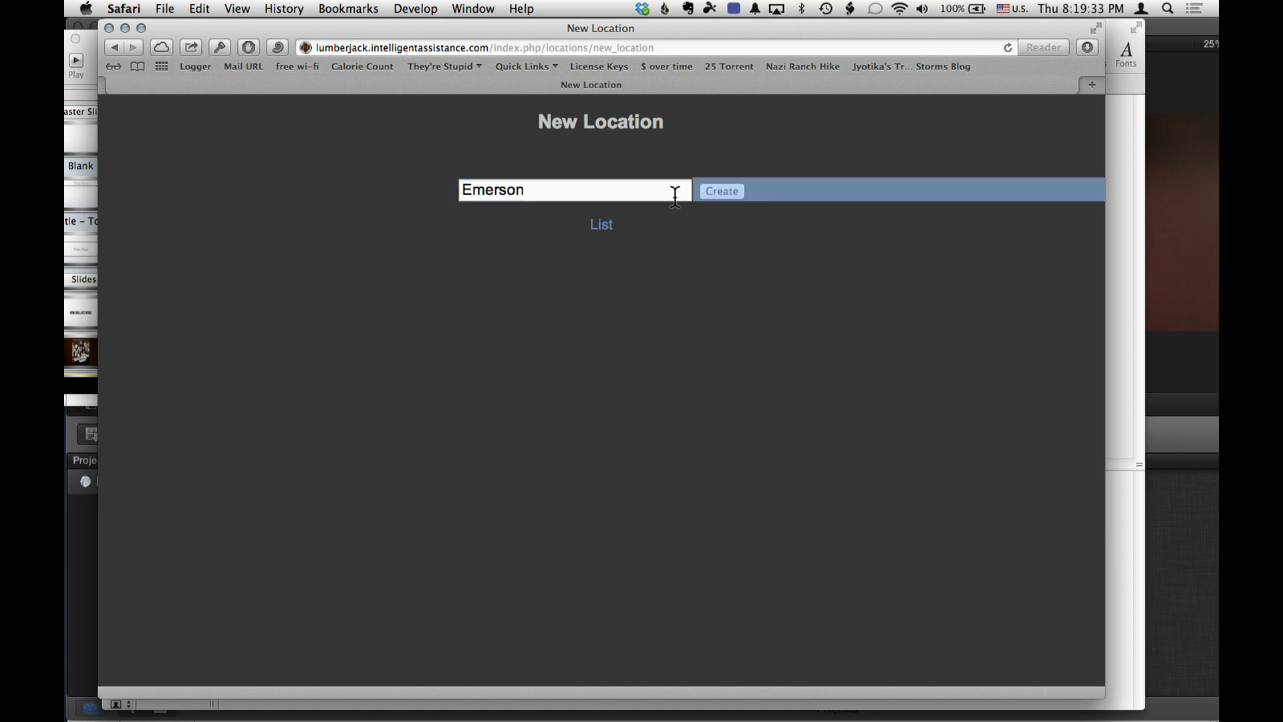
pyautogui.click(613, 189)
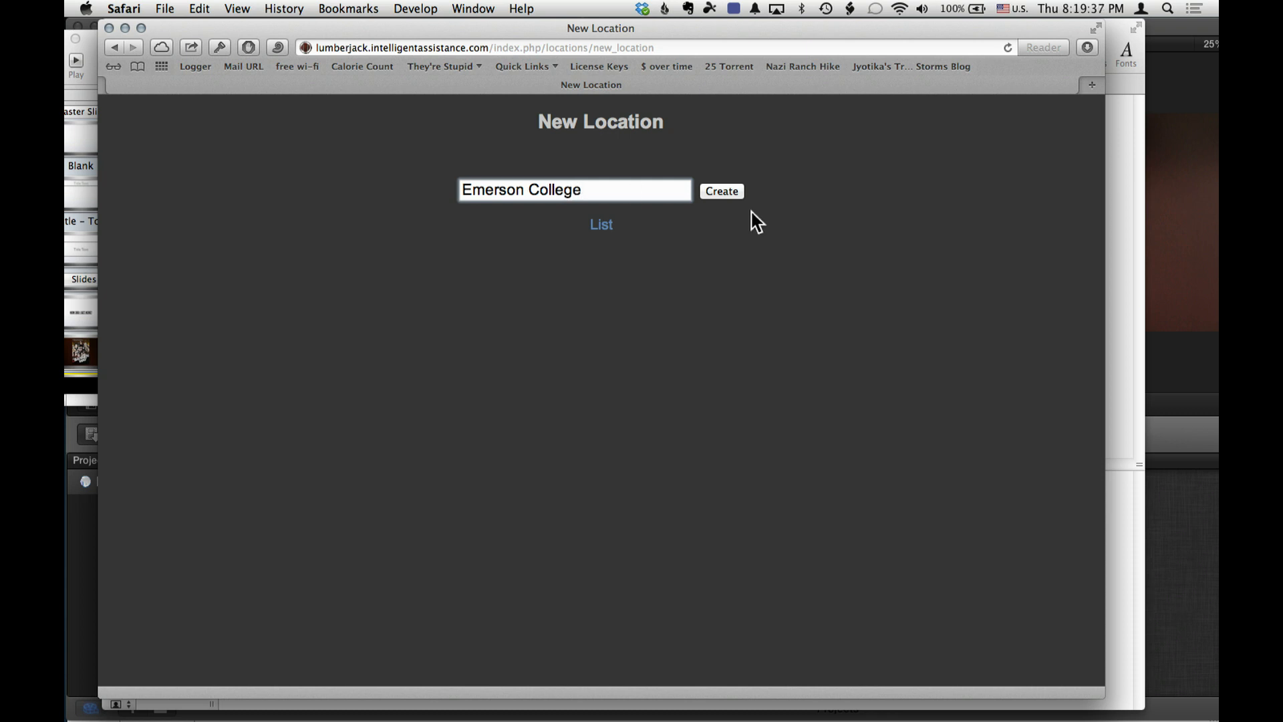
pyautogui.click(722, 193)
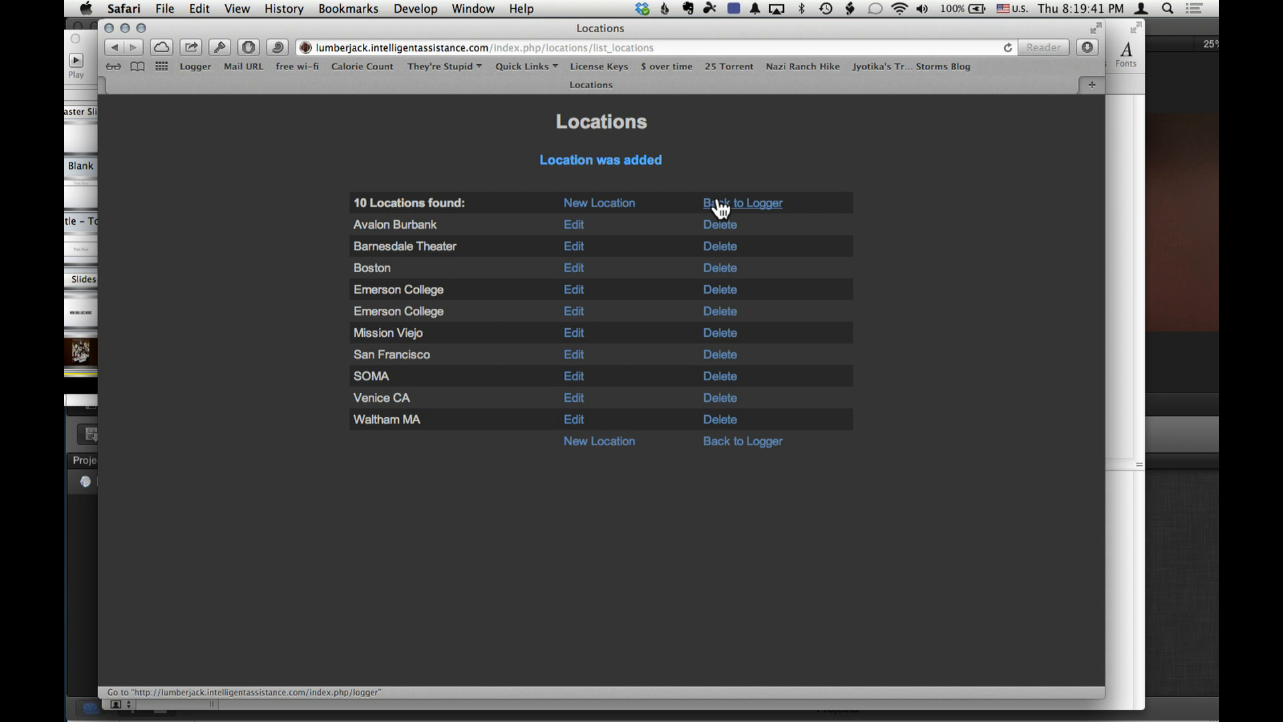
pyautogui.click(718, 203)
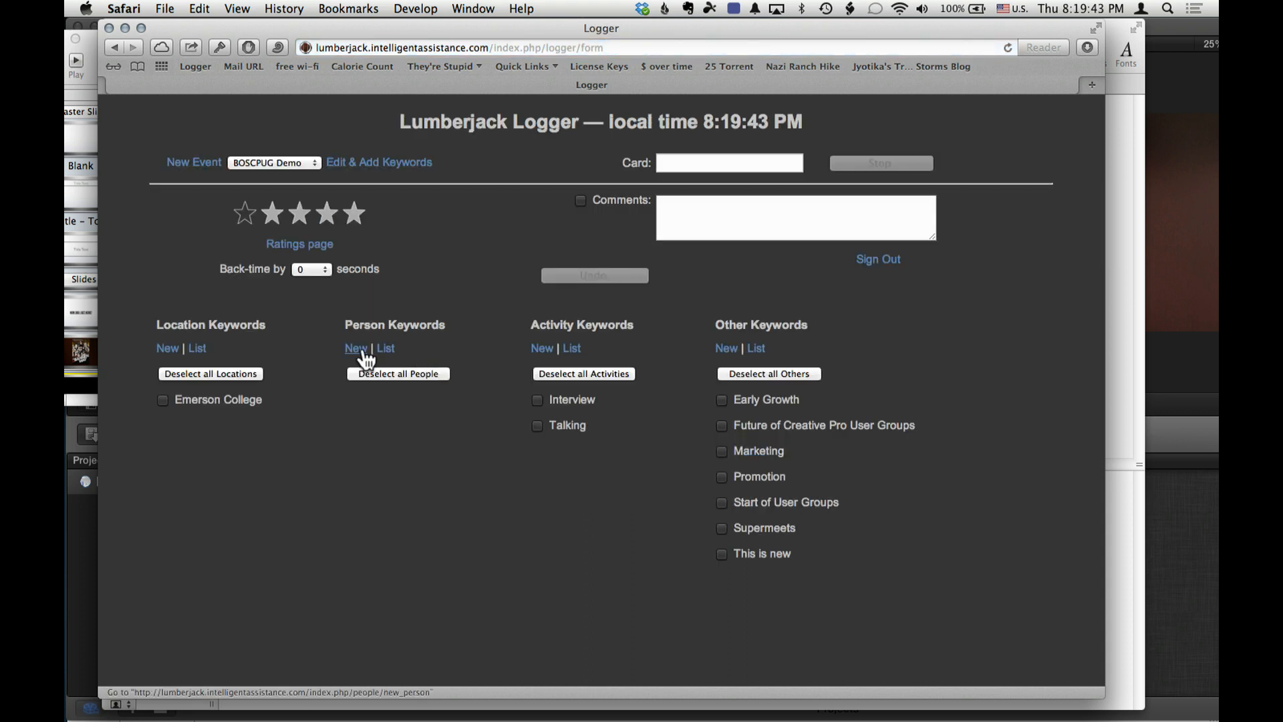
# - Create a person keyword for the BOSCPUG Demo event with the person's full name
pyautogui.click(354, 349)
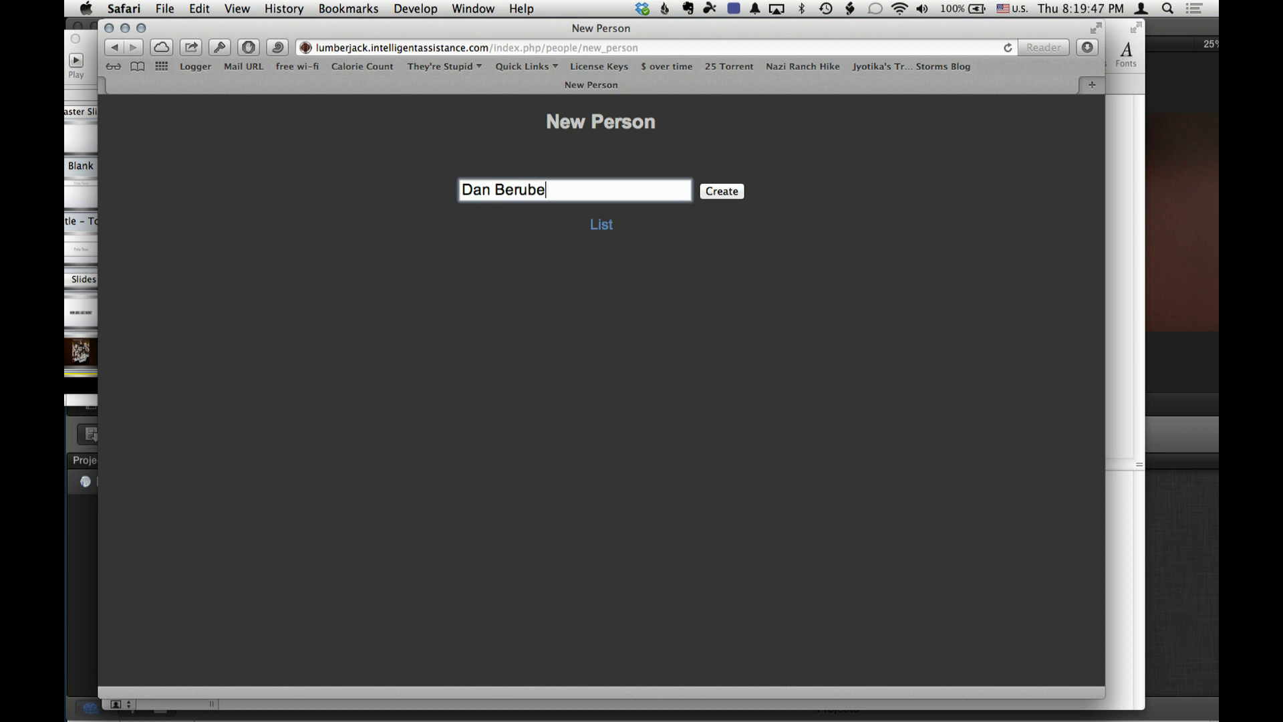
pyautogui.click(726, 191)
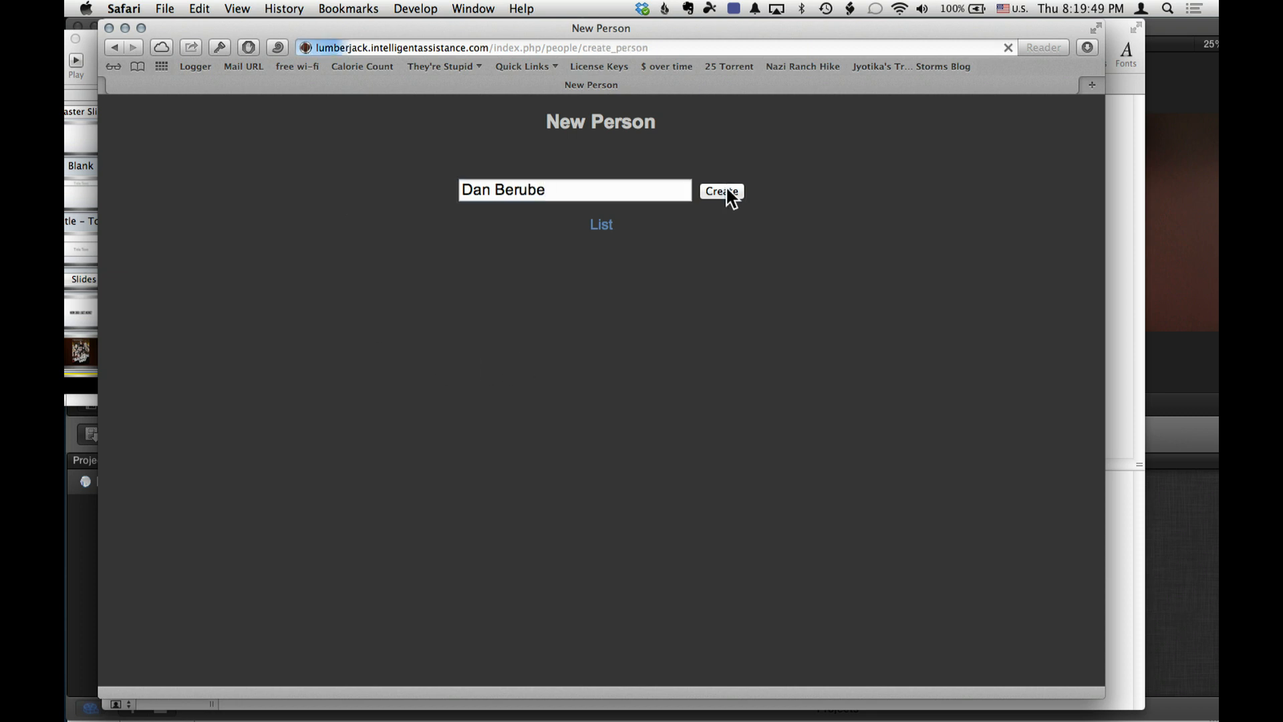
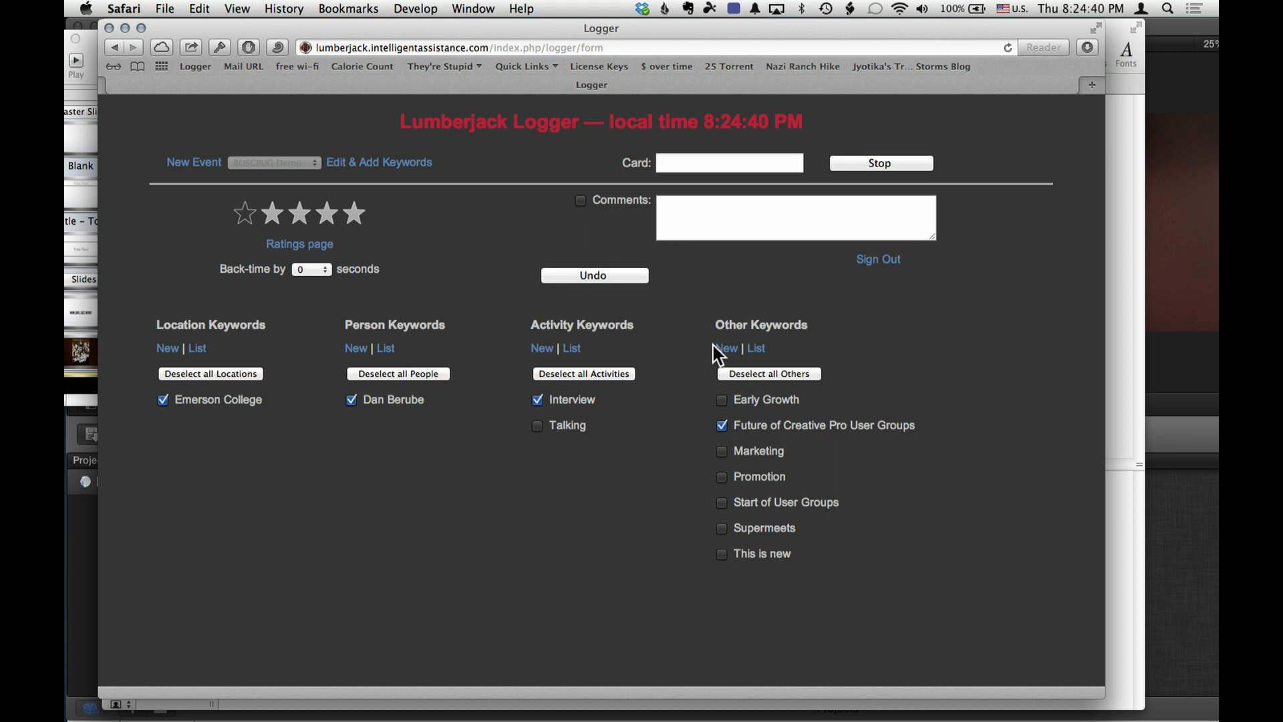
# - Add "community" as a new keyword under Other Keywords and return to the logger
pyautogui.click(722, 352)
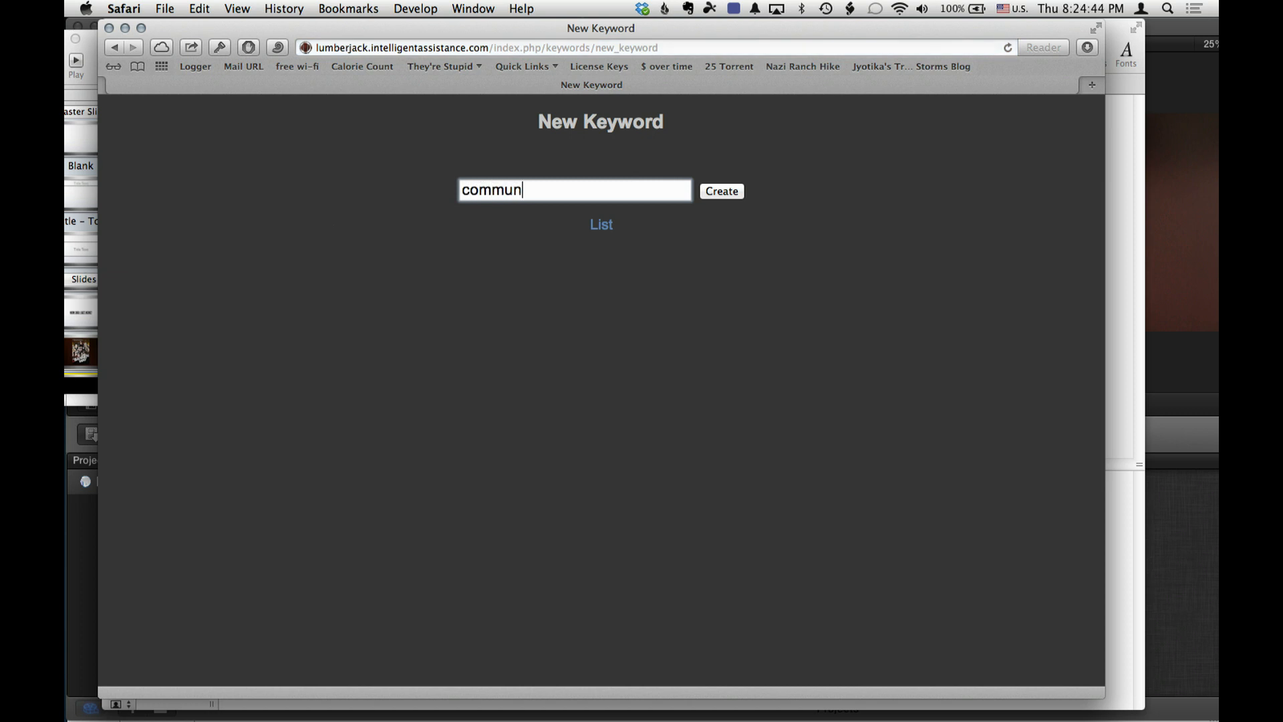
pyautogui.press('Return')
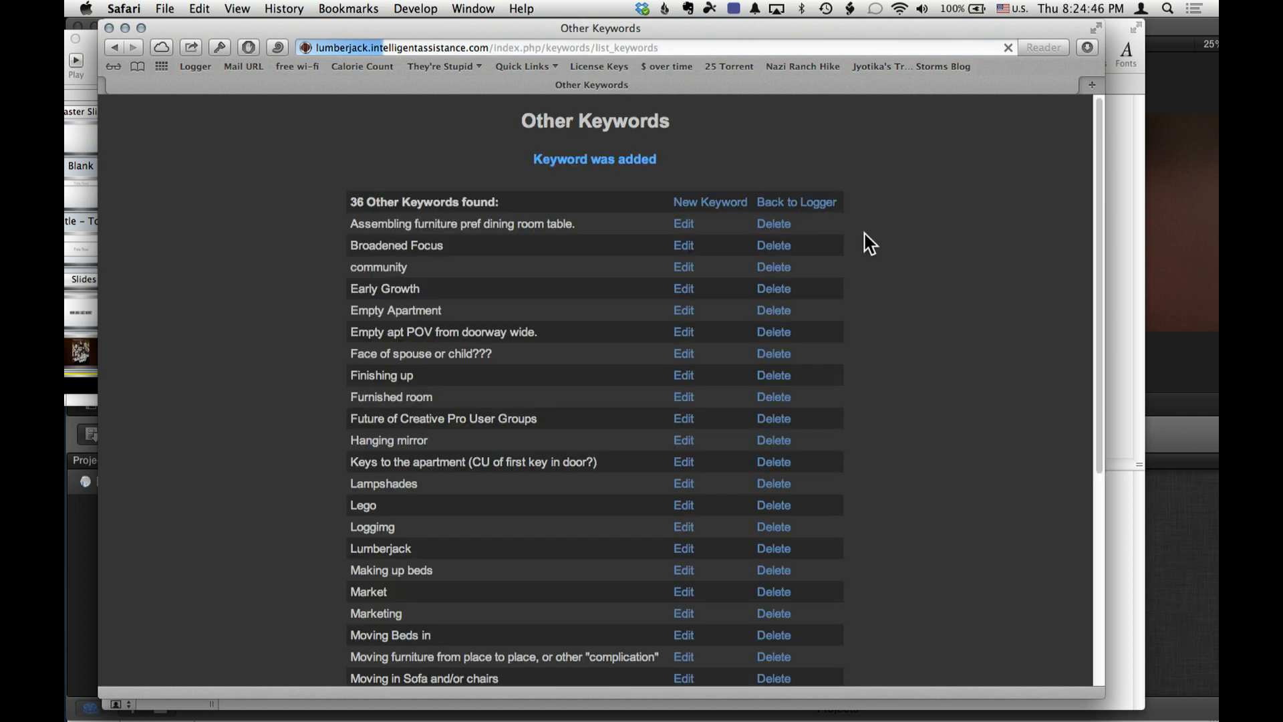
pyautogui.click(767, 203)
# - Set the back-time to 15 seconds and log the community keyword
pyautogui.click(311, 270)
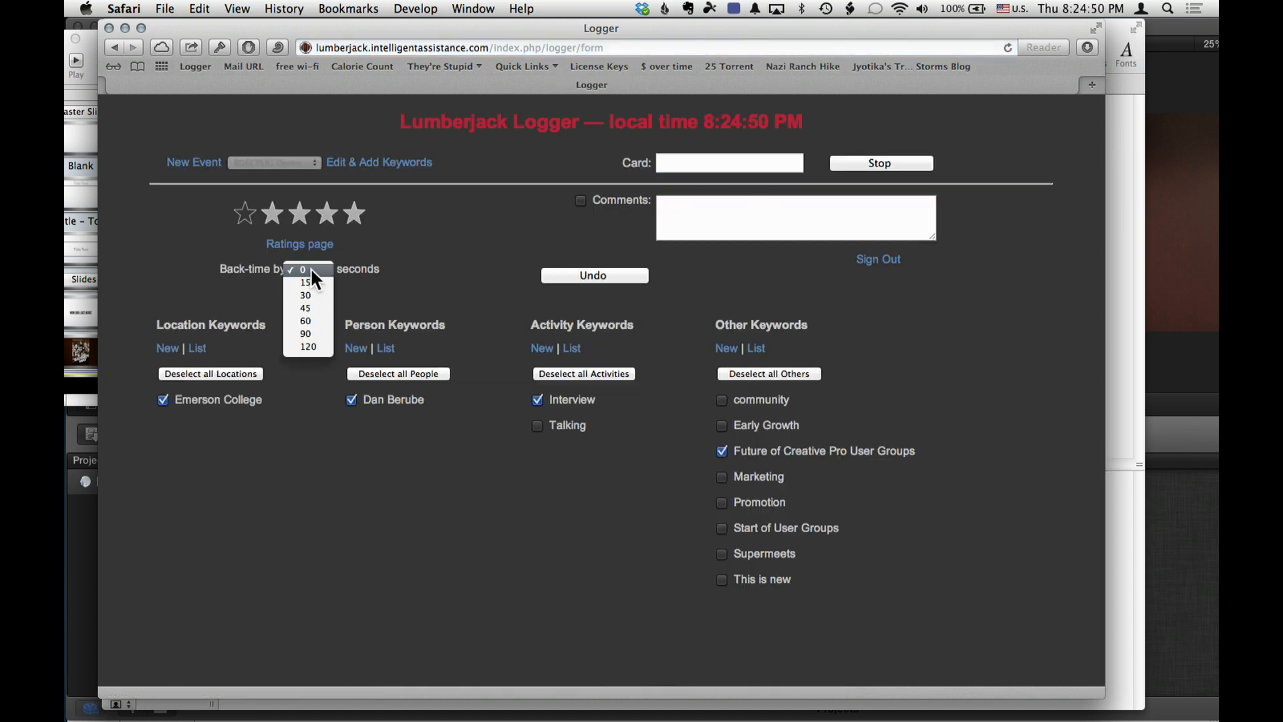
pyautogui.click(312, 282)
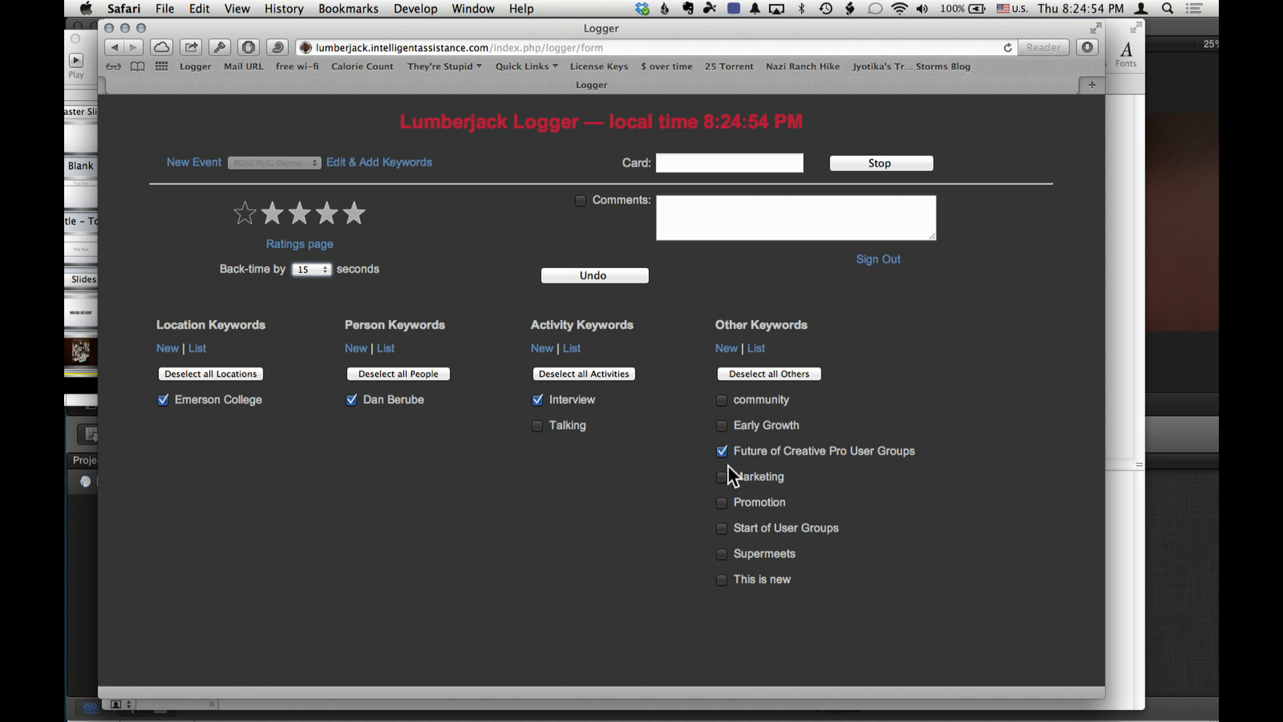
pyautogui.click(722, 401)
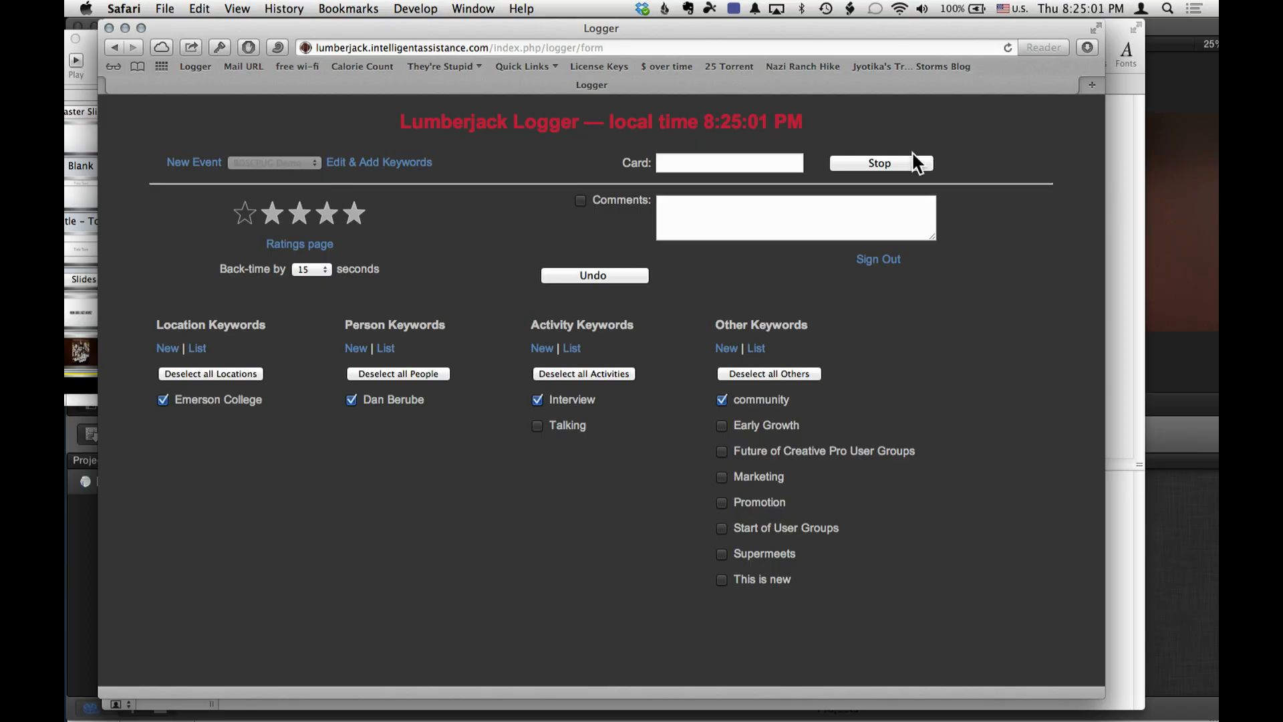
# - Stop the metadata logging and open the metadata logs
pyautogui.click(910, 160)
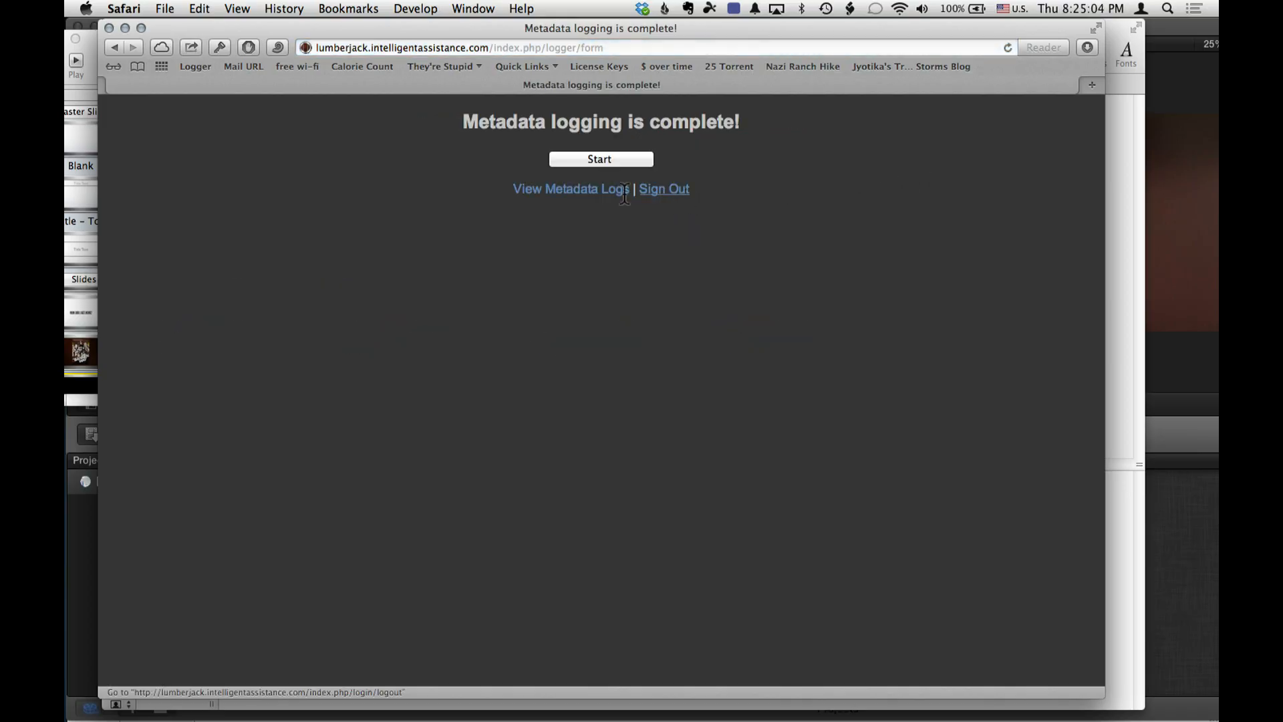
pyautogui.click(586, 190)
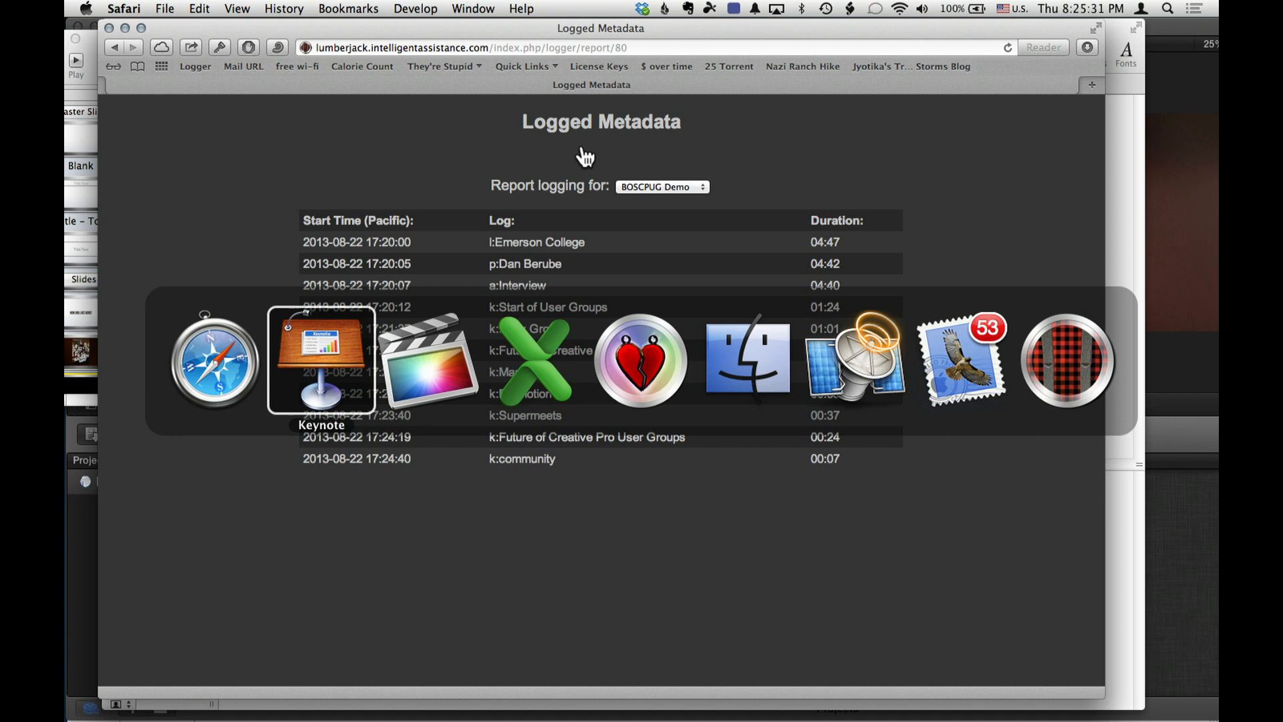
# - Switch to Final Cut Pro and create a new event named "Boston Ingest"
pyautogui.press('super+Tab')
pyautogui.press('super+Tab')
pyautogui.press('super+Tab')
pyautogui.press('super+Tab')
pyautogui.press('super+Tab')
pyautogui.press('super+shift+Tab')
pyautogui.press('super+shift+Tab')
pyautogui.press('super+shift+Tab')
pyautogui.press('super+shift+Tab')
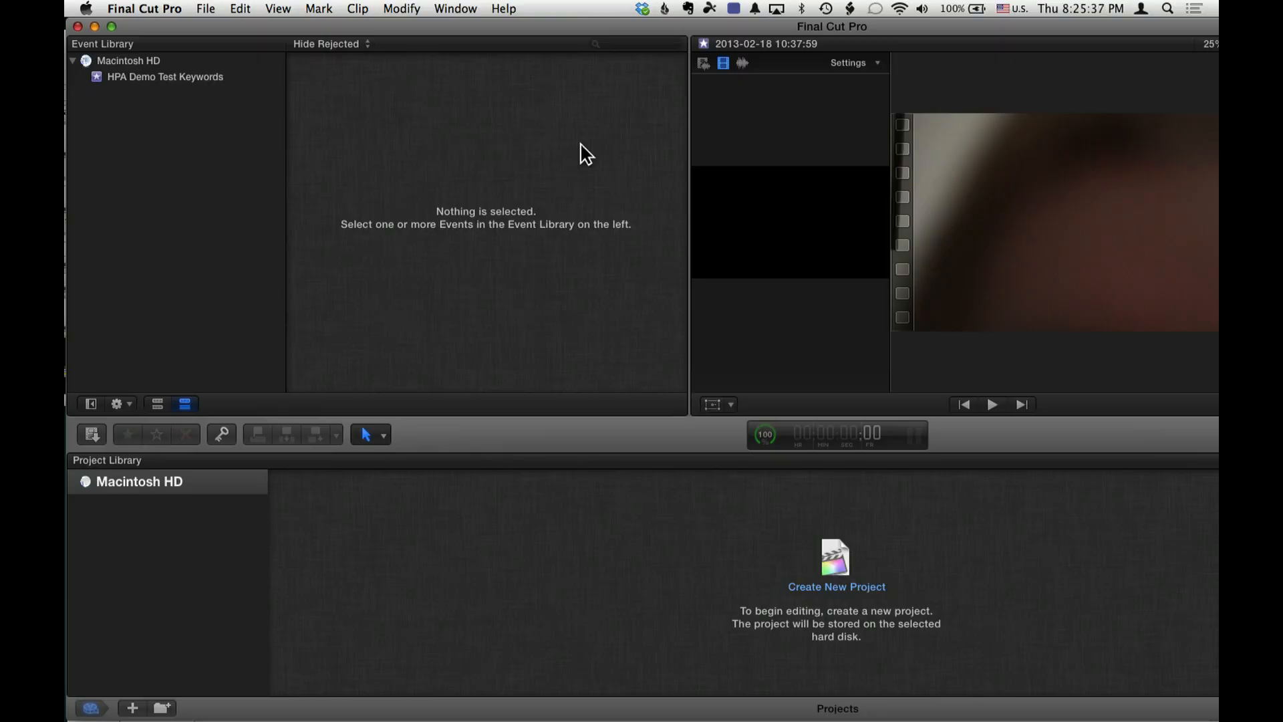
pyautogui.hotkey('alt', 'n')
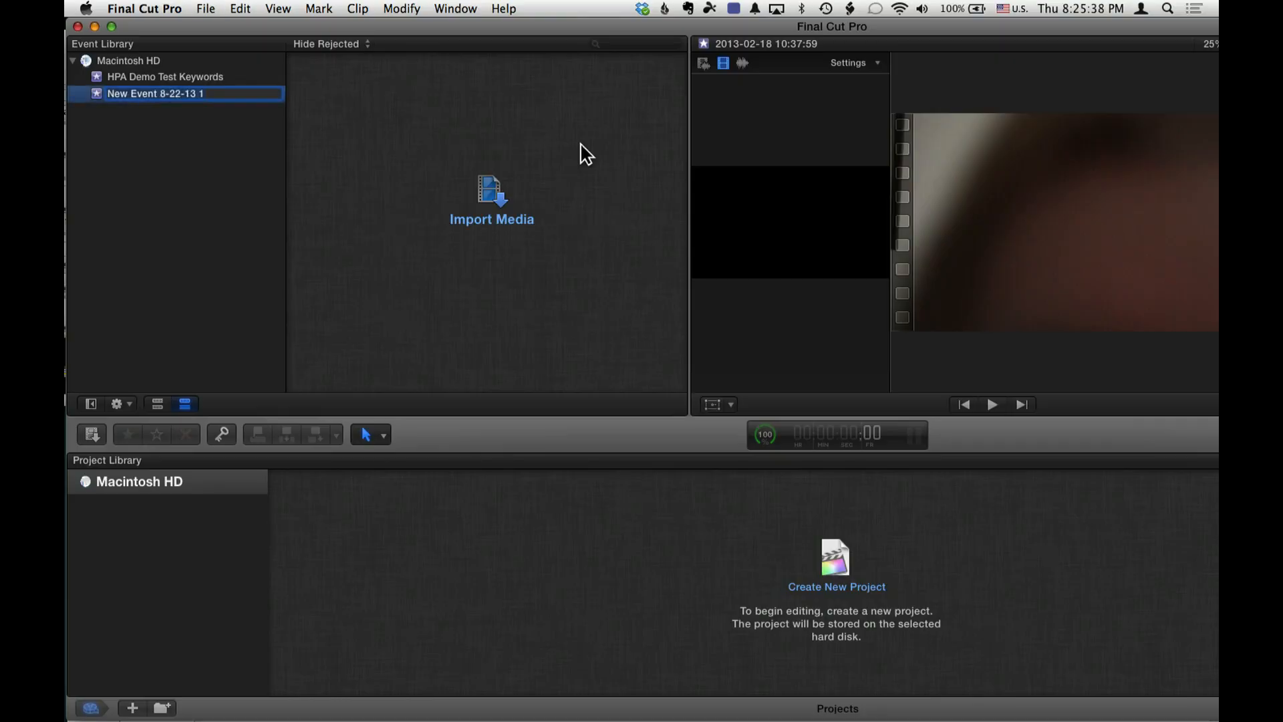
pyautogui.write('Boston Ingest')
pyautogui.press('Return')
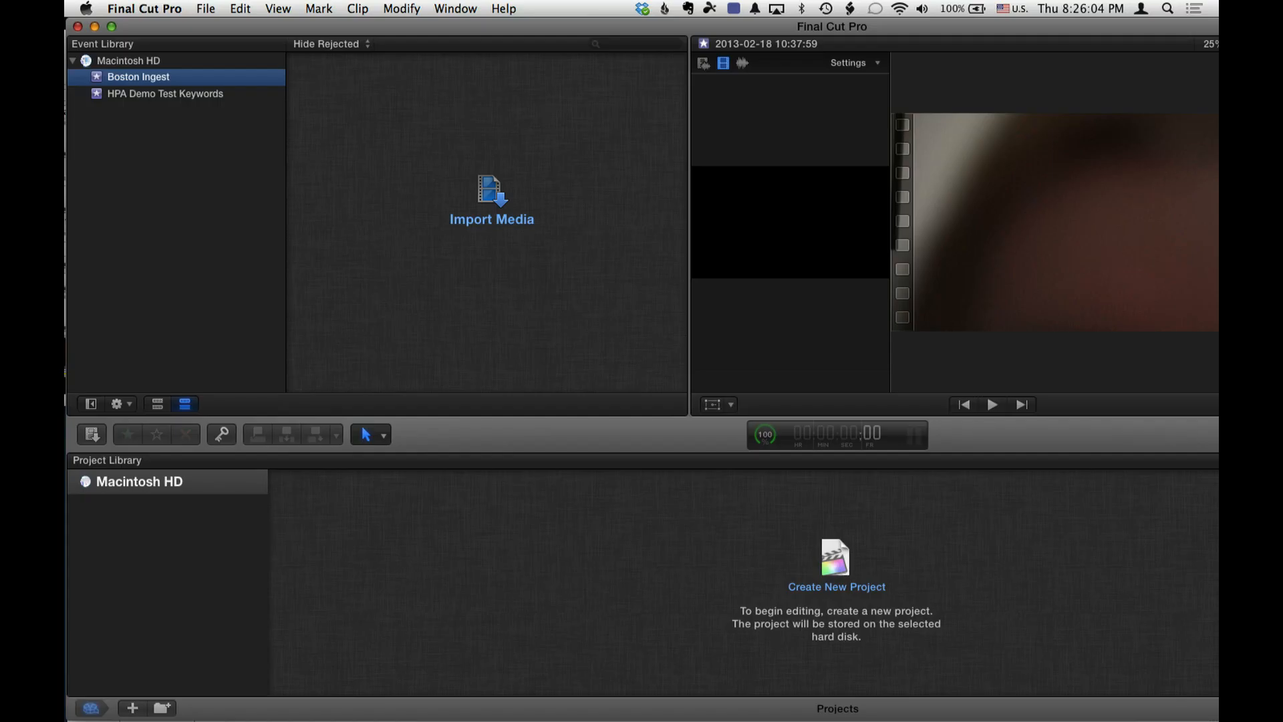
# - Import Clip #3 from the YELLOW camera card into the Boston Ingest event
pyautogui.press('super+i')
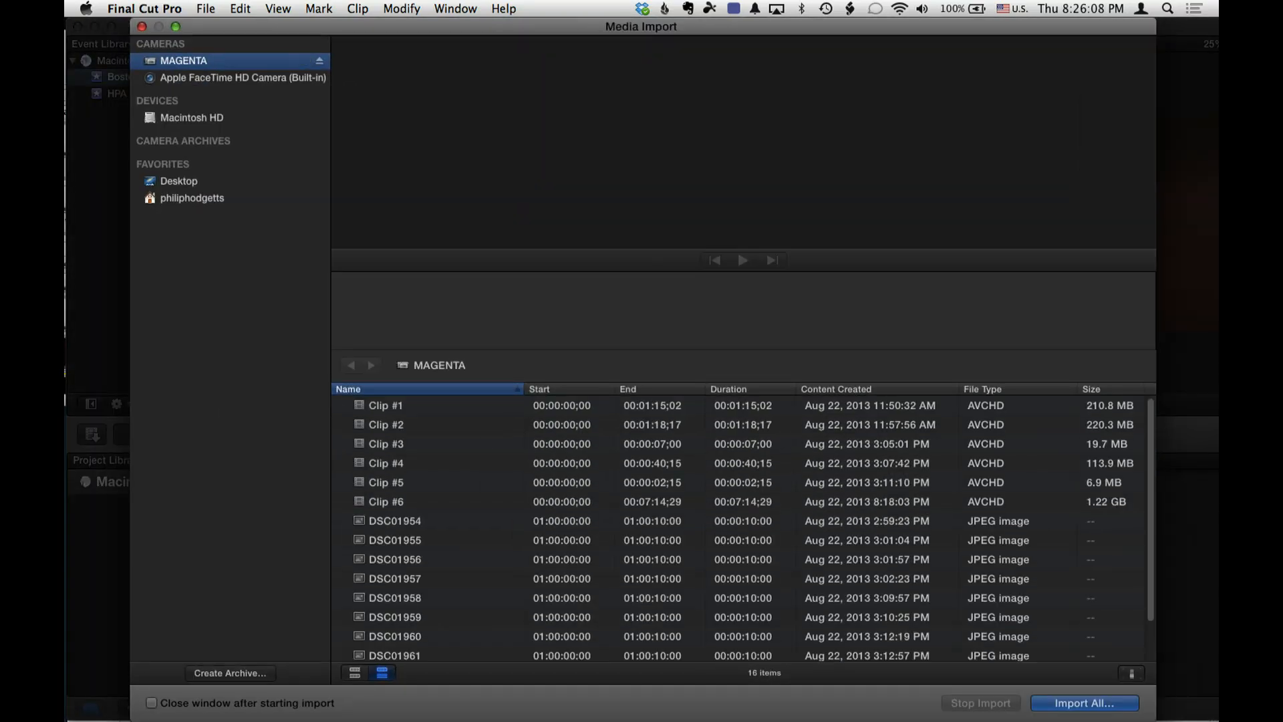
pyautogui.press('super+w')
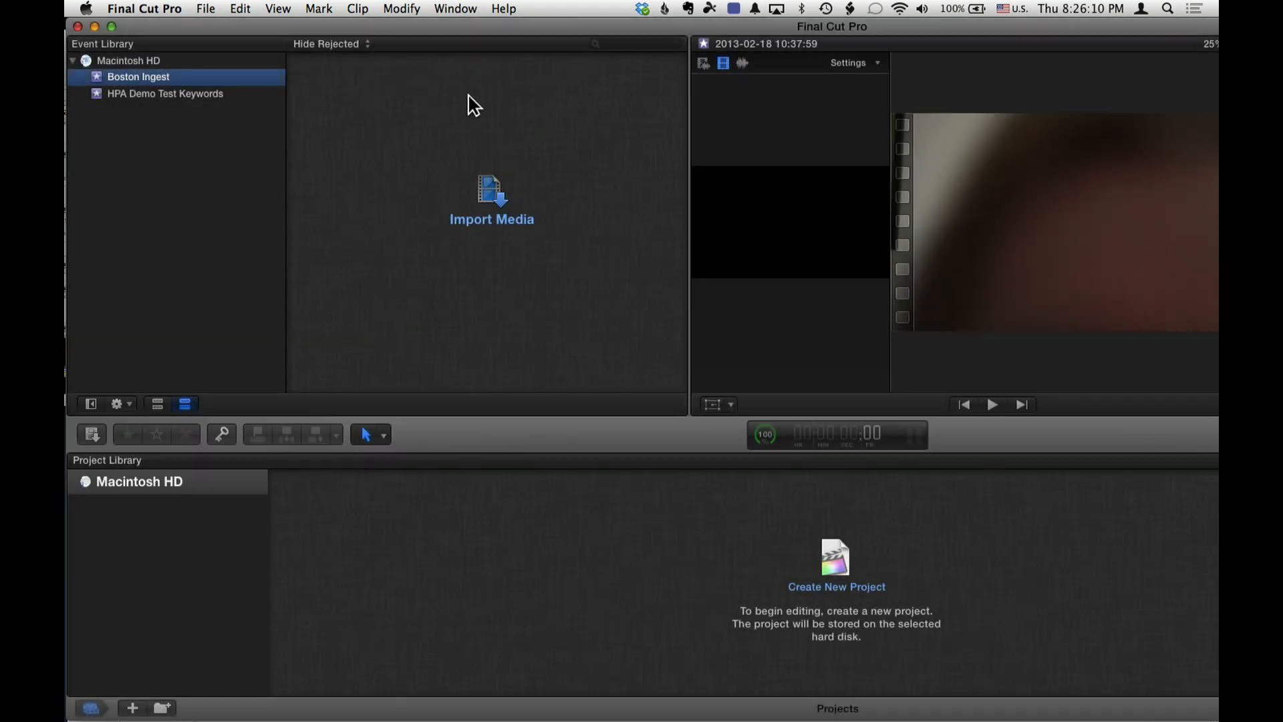
pyautogui.press('super+i')
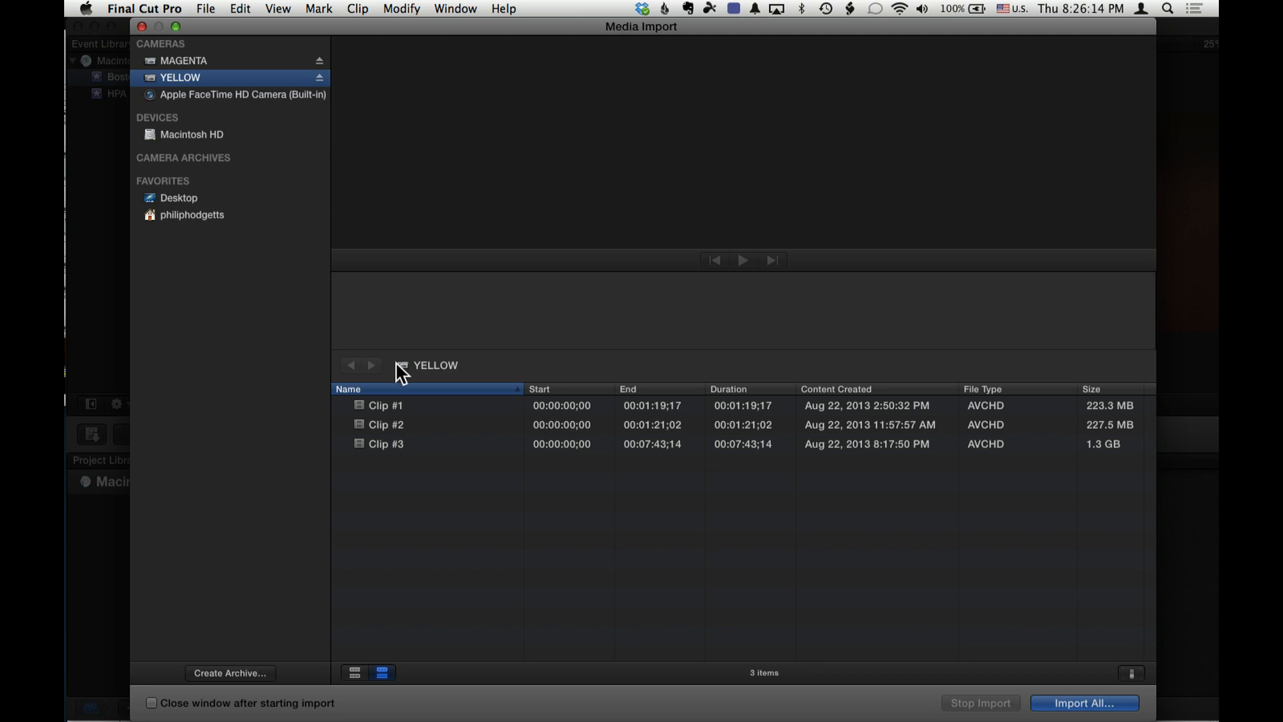
pyautogui.click(661, 450)
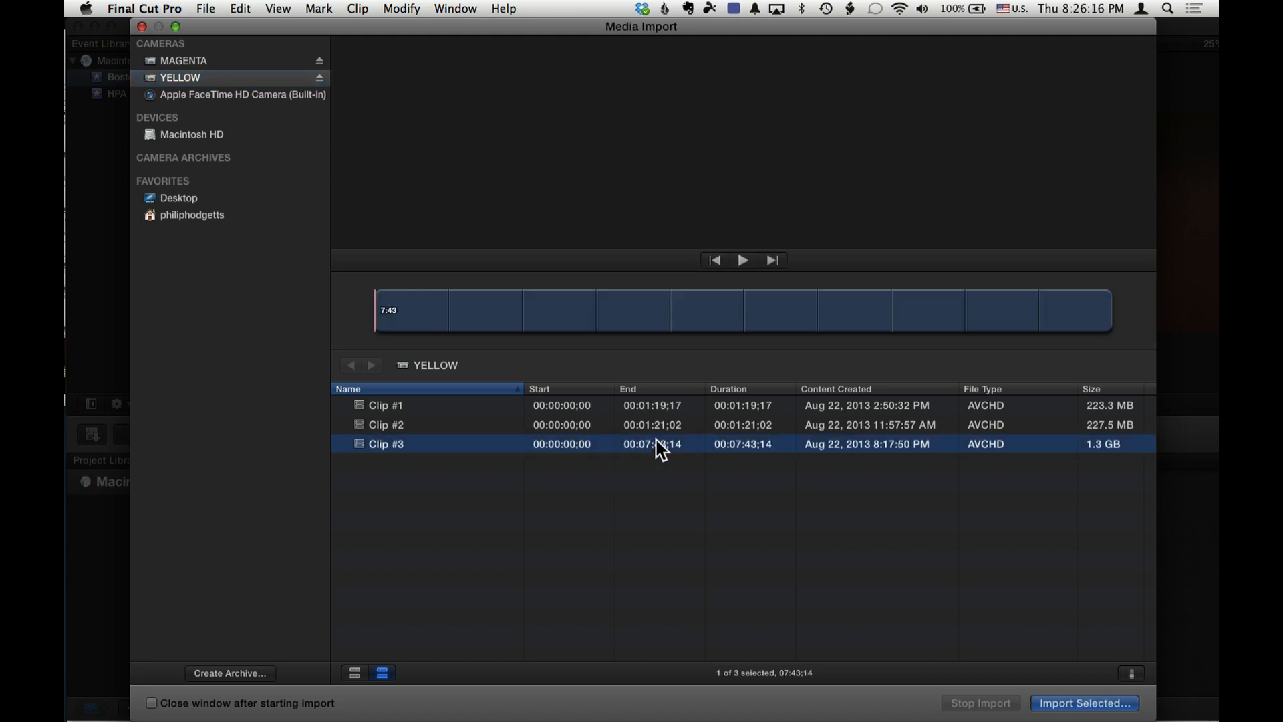
pyautogui.click(1080, 705)
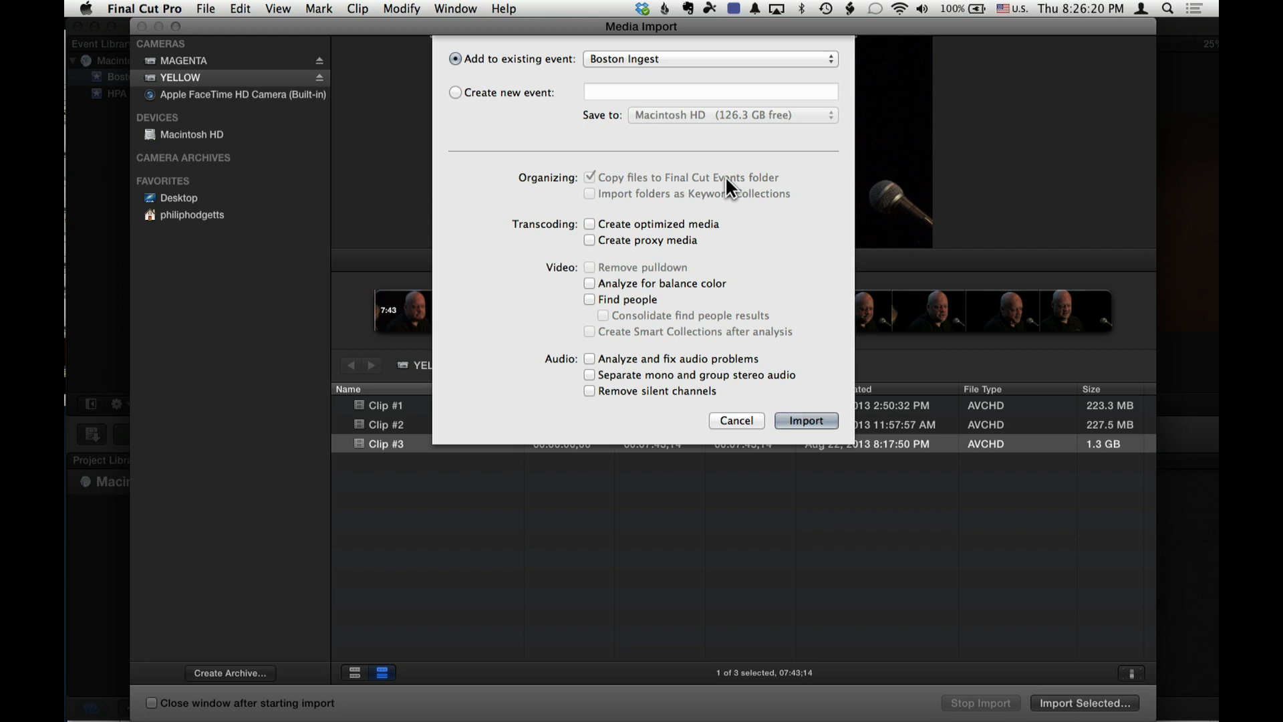
pyautogui.click(808, 418)
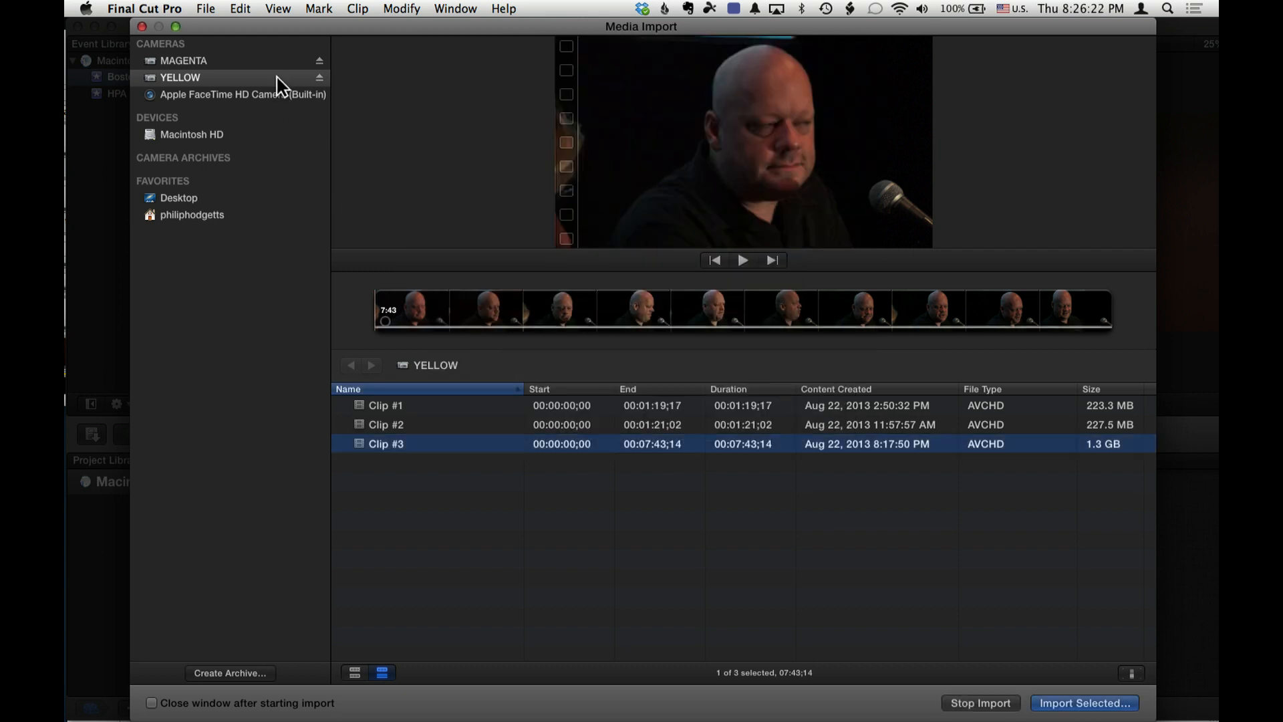
# - Import Clip #6 from the MAGENTA camera card into the Boston Ingest event and close the Media Import window
pyautogui.click(286, 65)
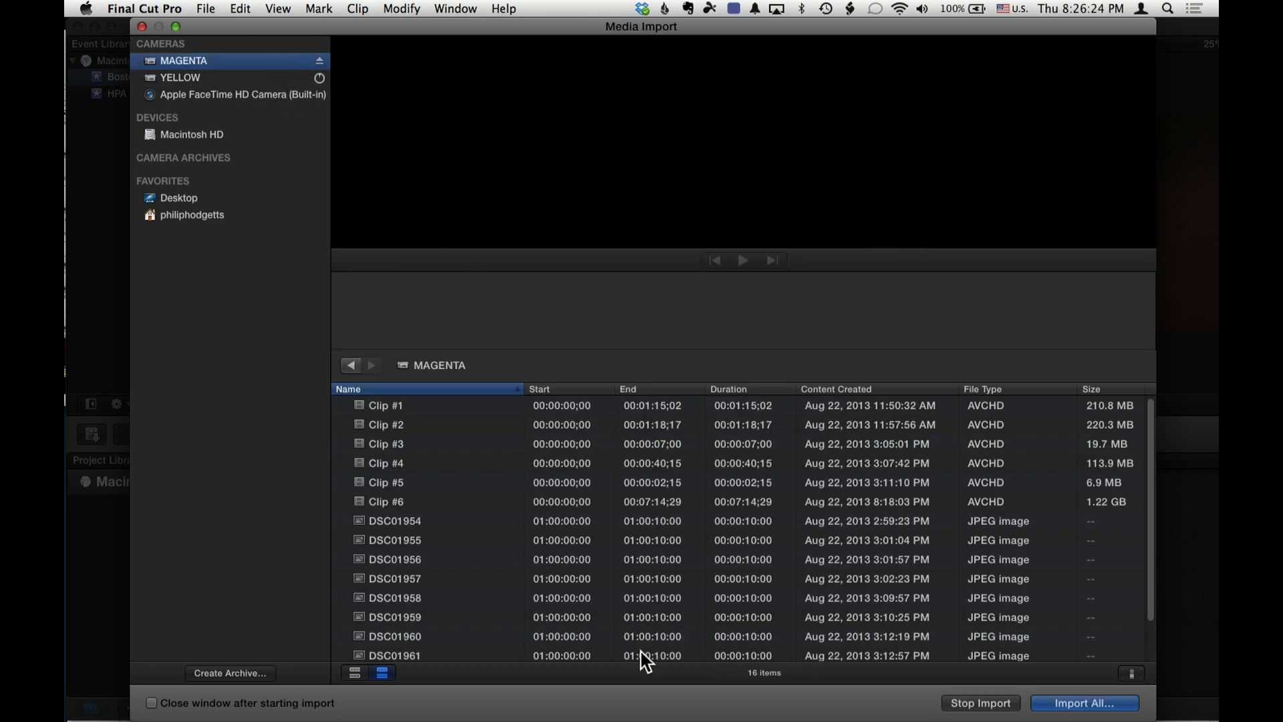
pyautogui.scroll(-2, 665, 561)
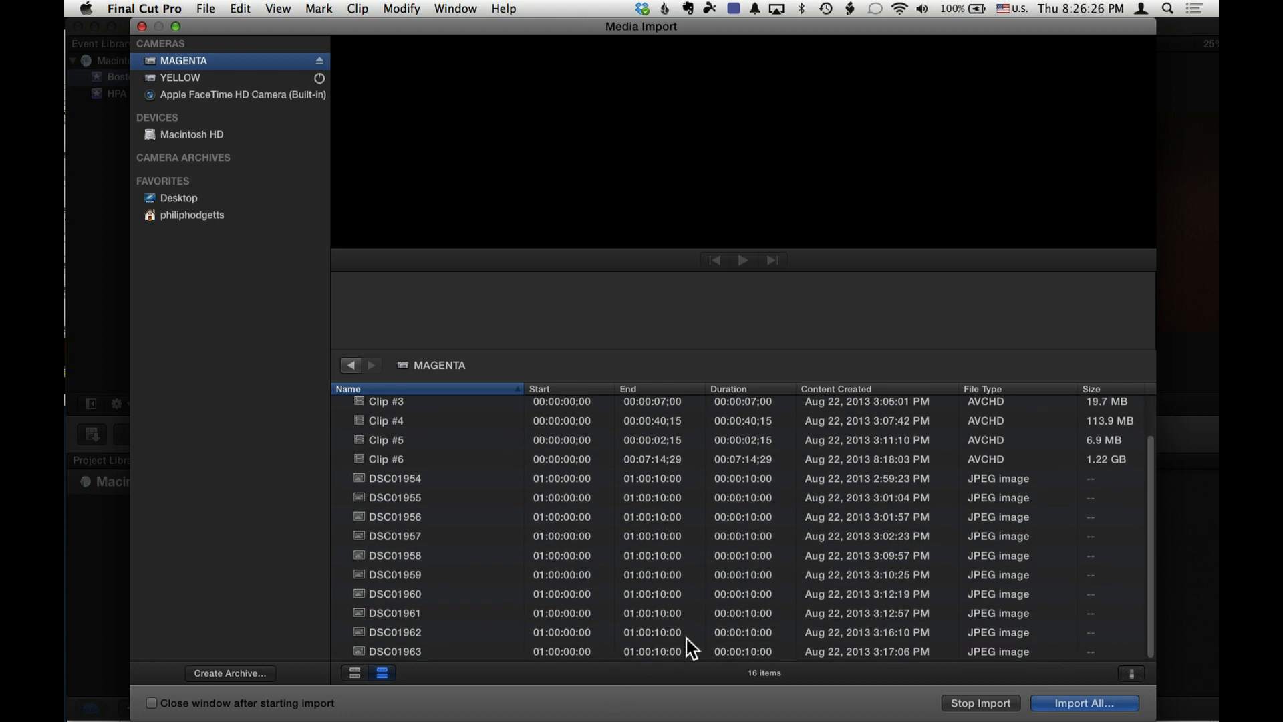
pyautogui.scroll(2, 689, 647)
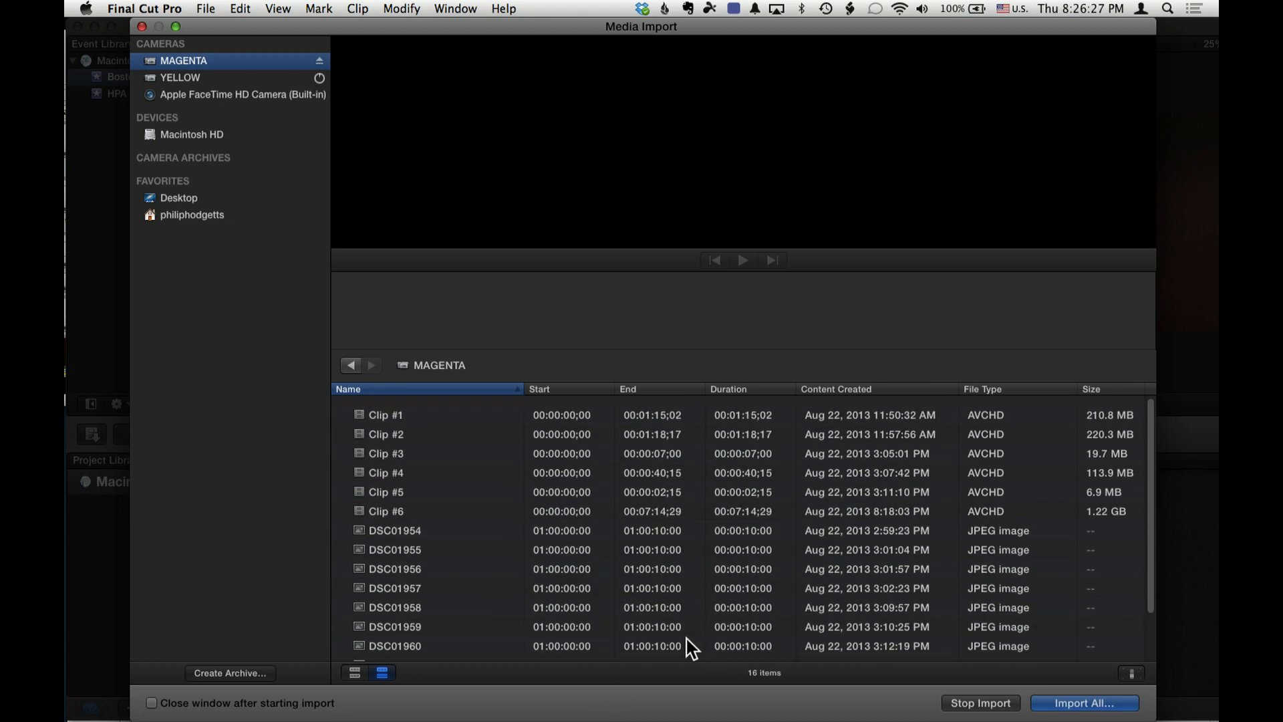
pyautogui.click(718, 502)
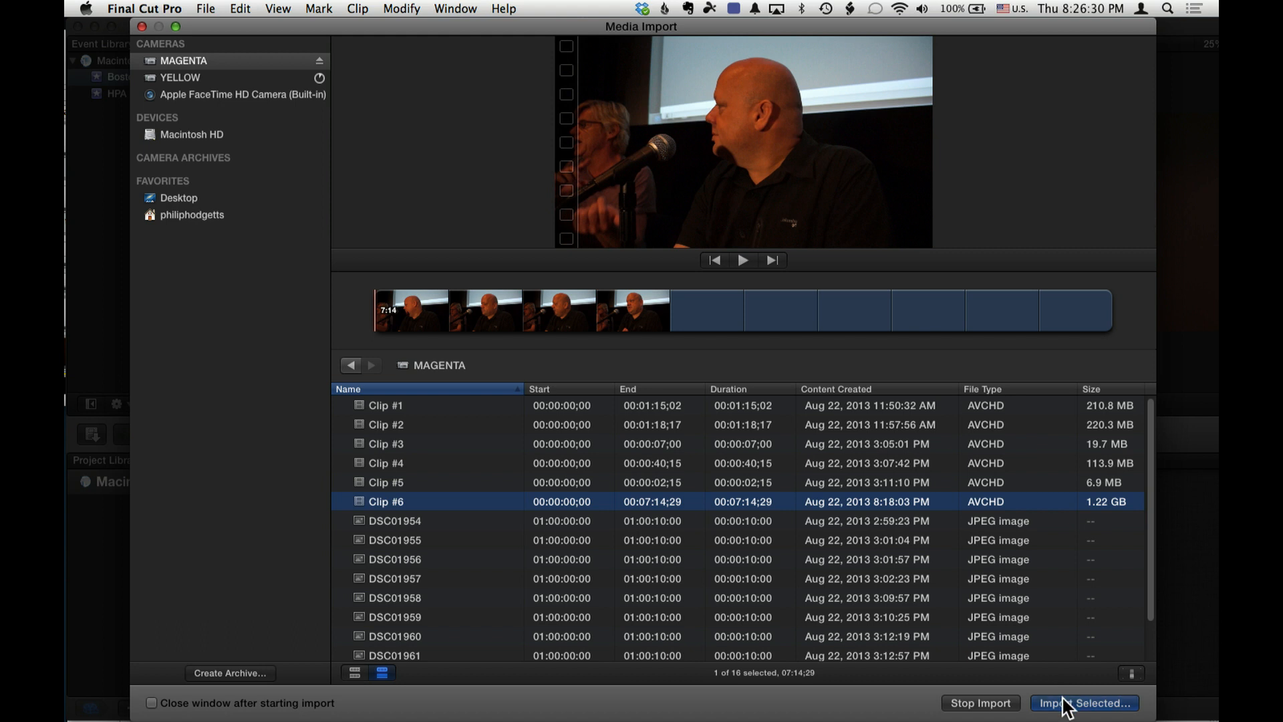
pyautogui.click(1063, 699)
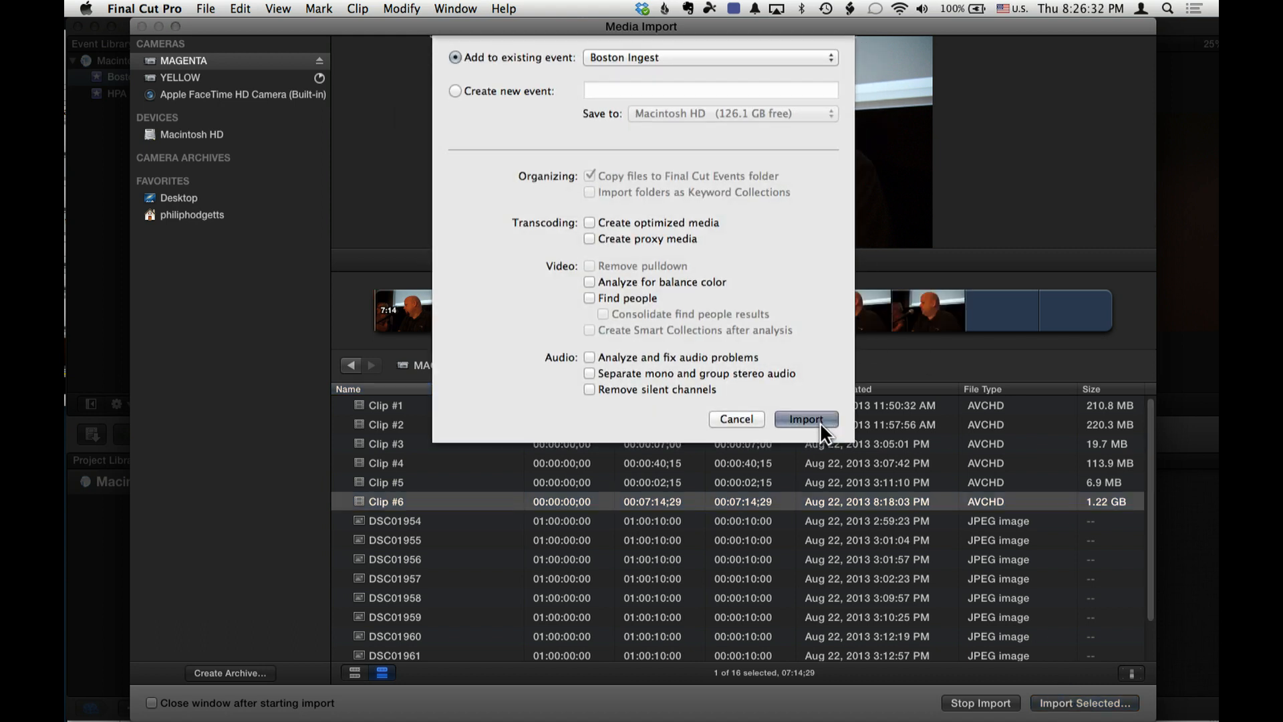
pyautogui.click(820, 423)
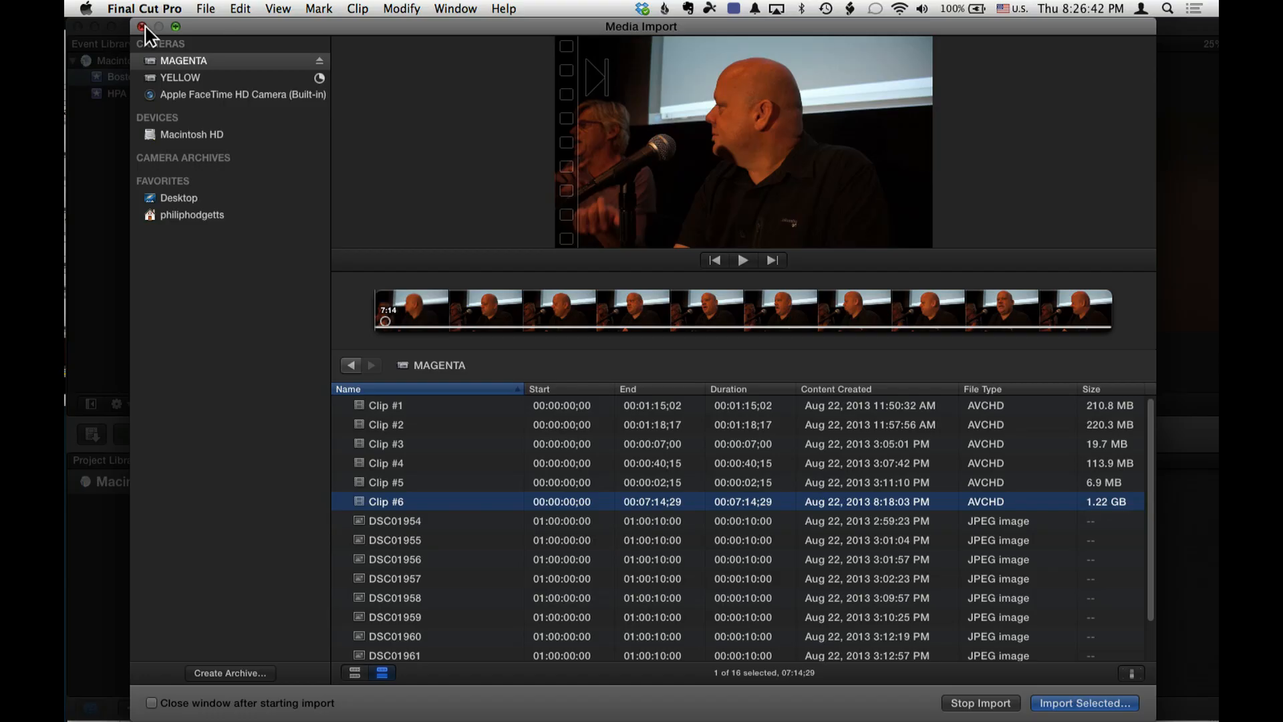
pyautogui.click(141, 27)
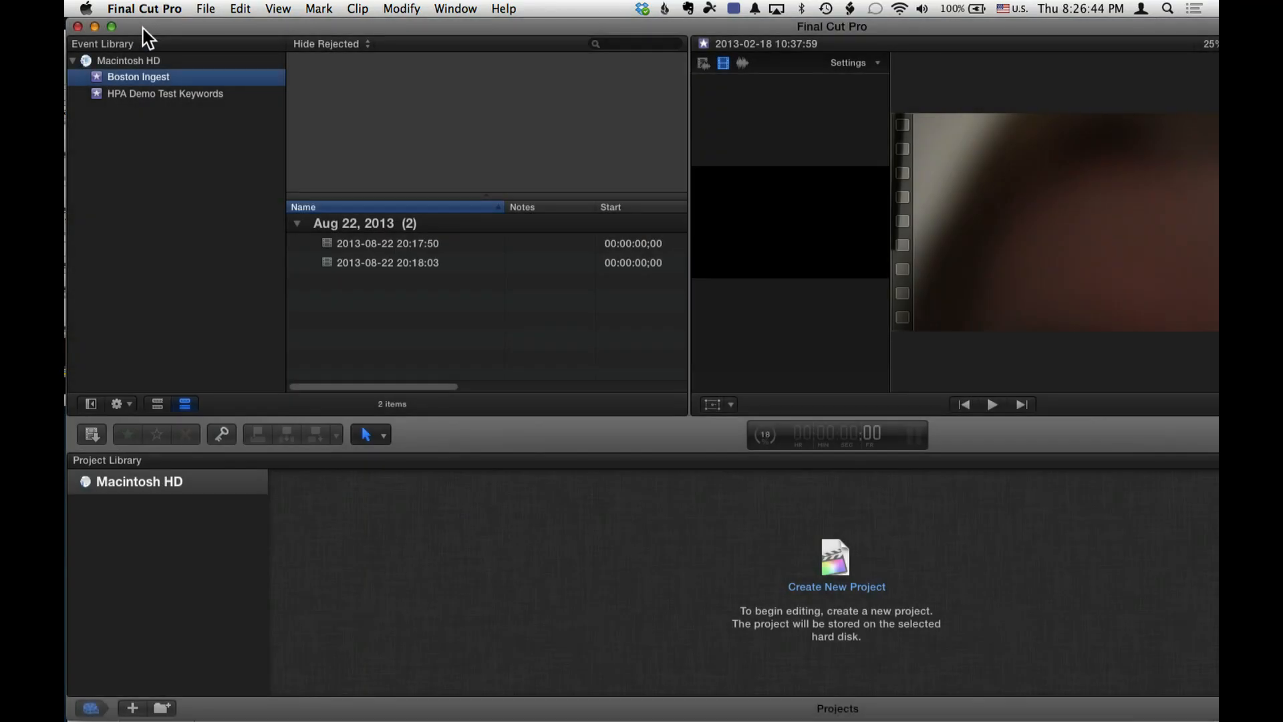
# - Switch back to the logger in Safari, log a two-star rating for BOSCPUG Demo, and stop the log
pyautogui.press('super+Tab')
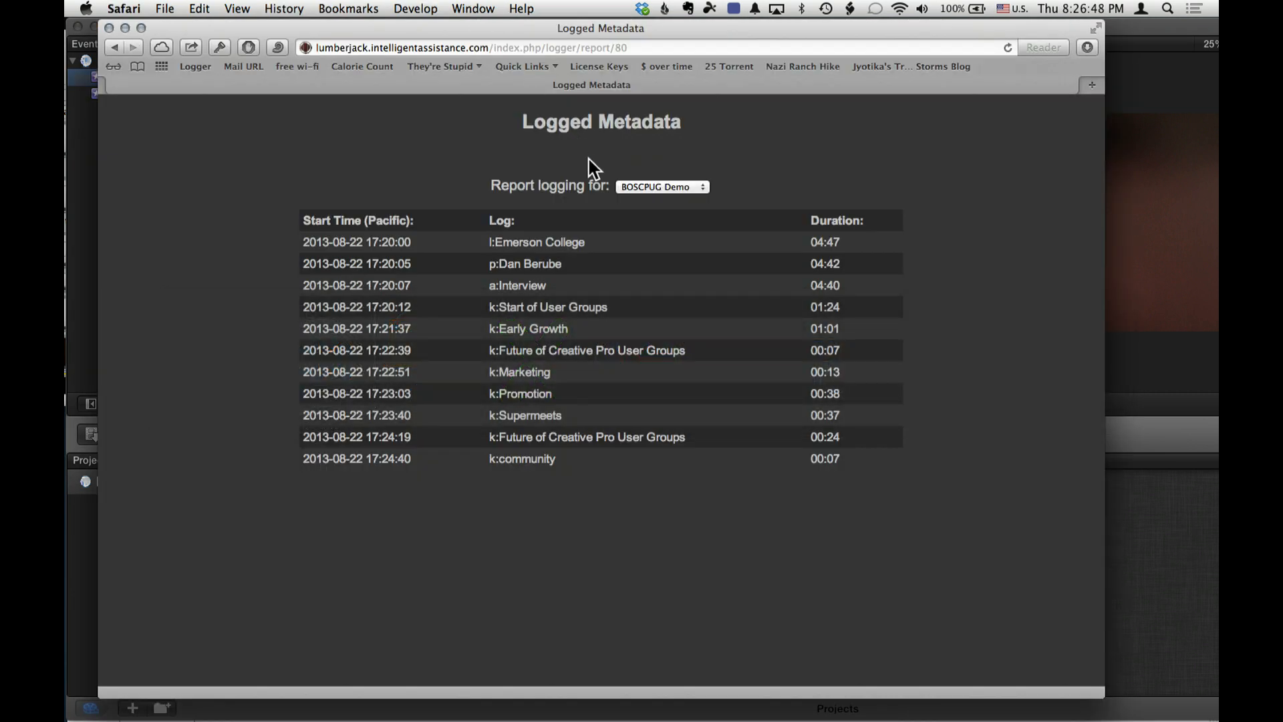
pyautogui.click(117, 47)
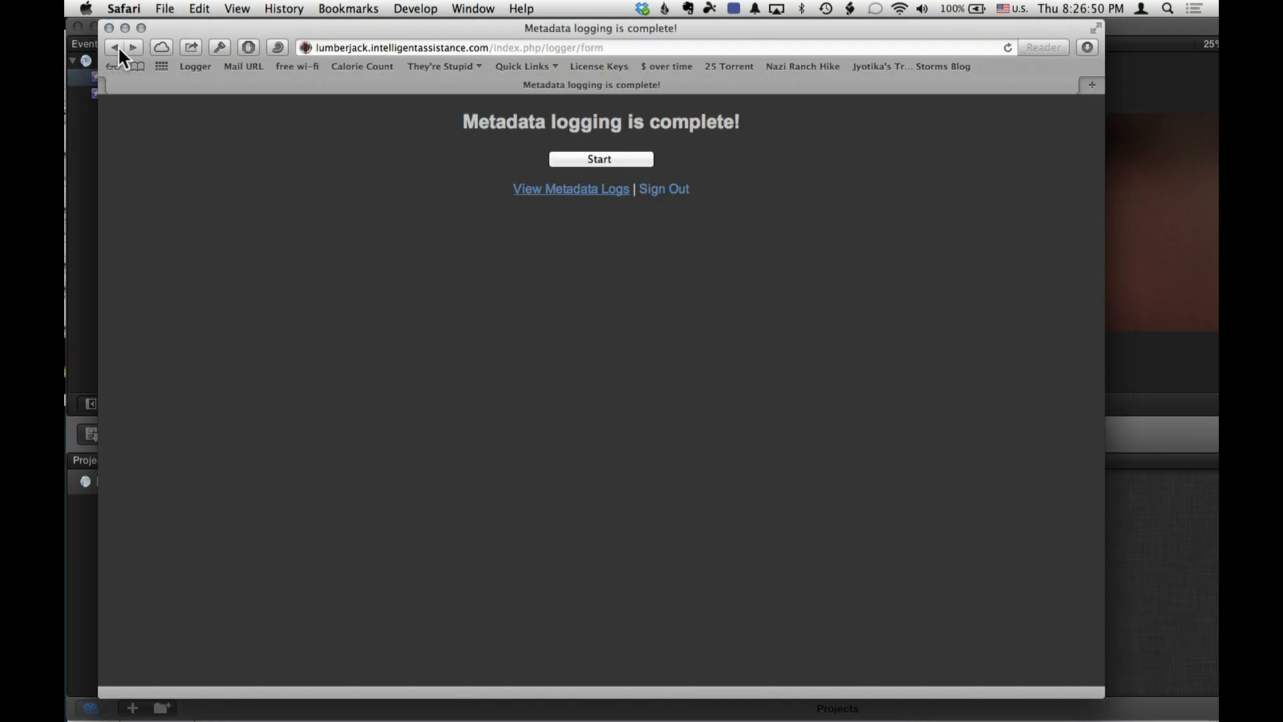
pyautogui.click(615, 161)
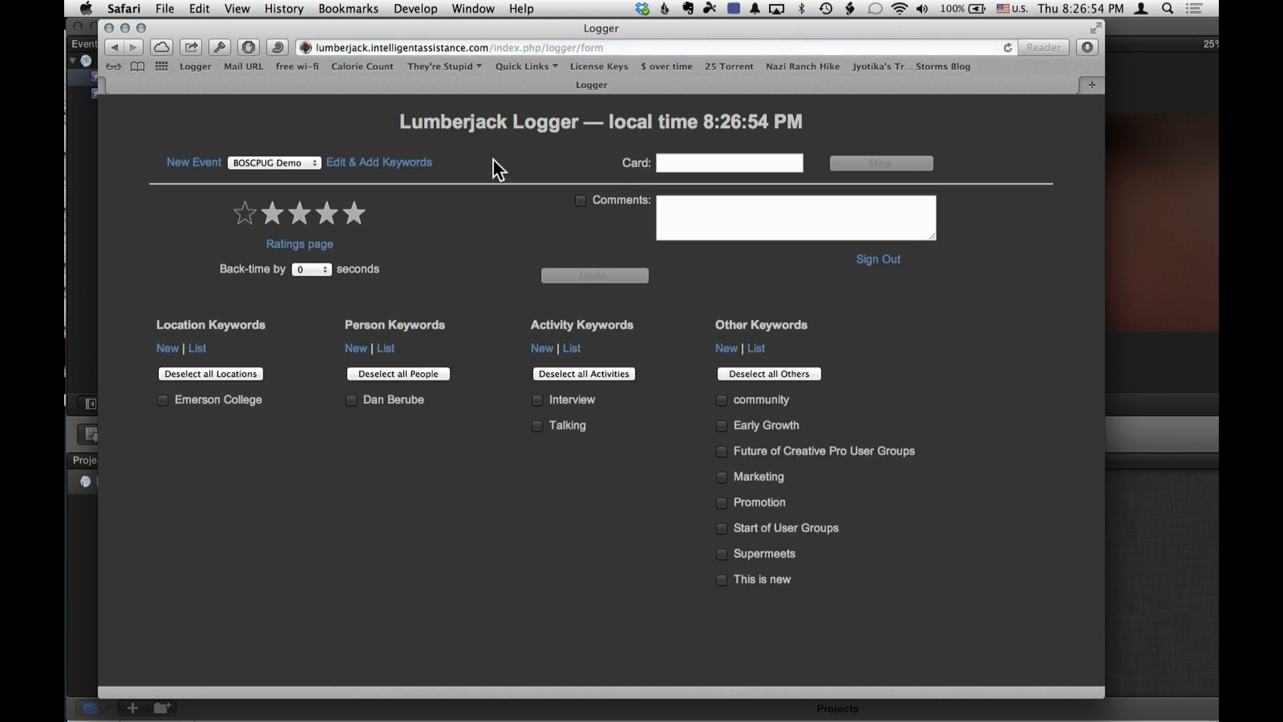
pyautogui.click(302, 221)
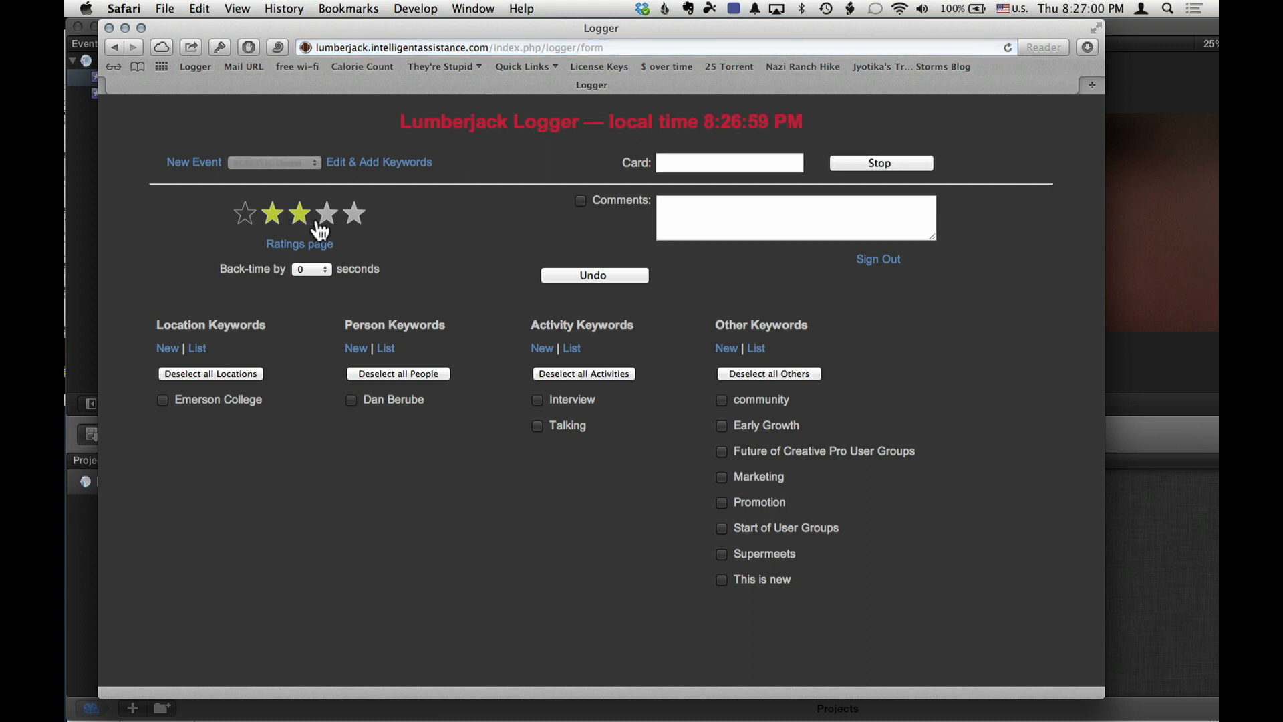
pyautogui.click(859, 167)
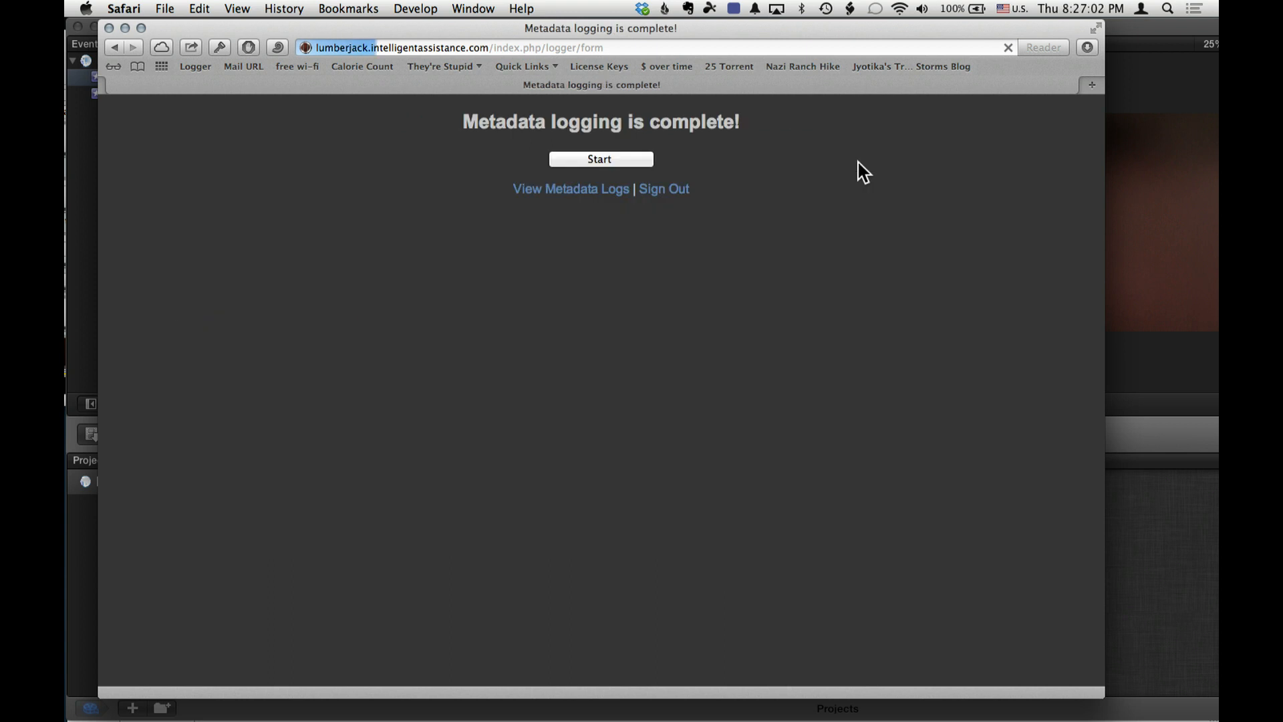
# - Reopen the logger and examine its ratings page and the available back-time options
pyautogui.click(613, 159)
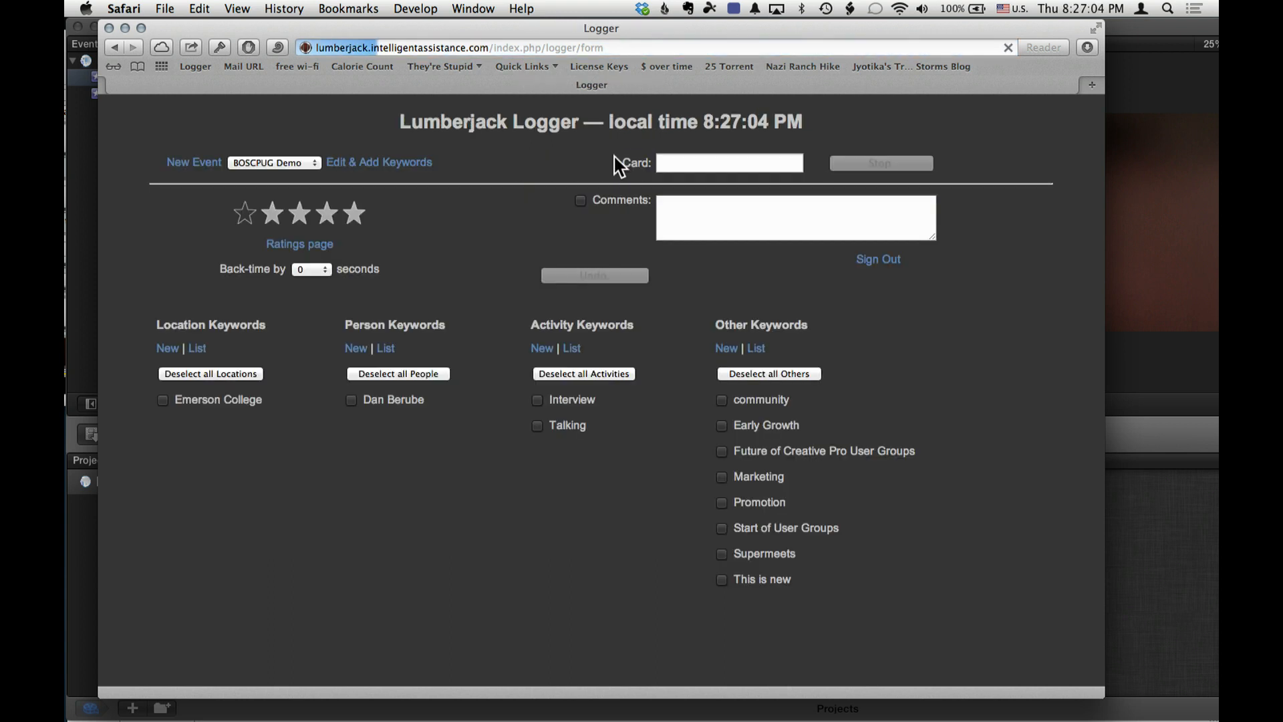
pyautogui.click(295, 246)
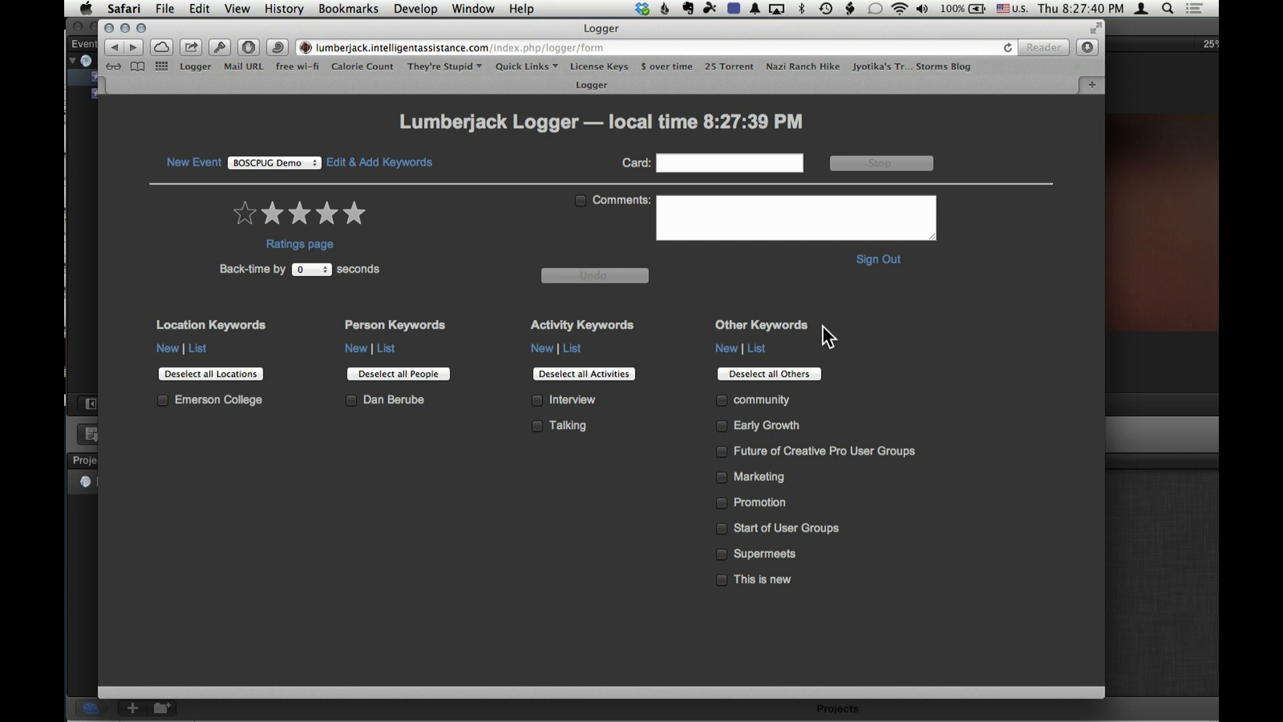
pyautogui.click(325, 270)
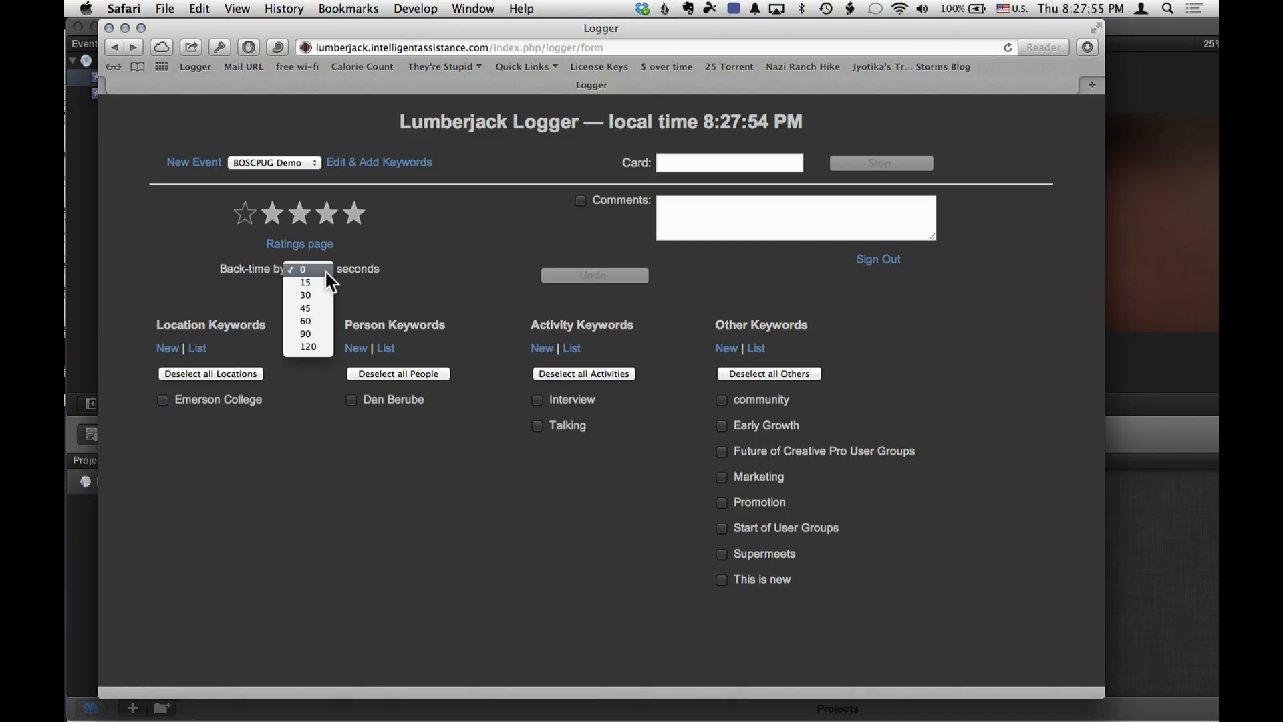
pyautogui.click(397, 250)
pyautogui.click(704, 160)
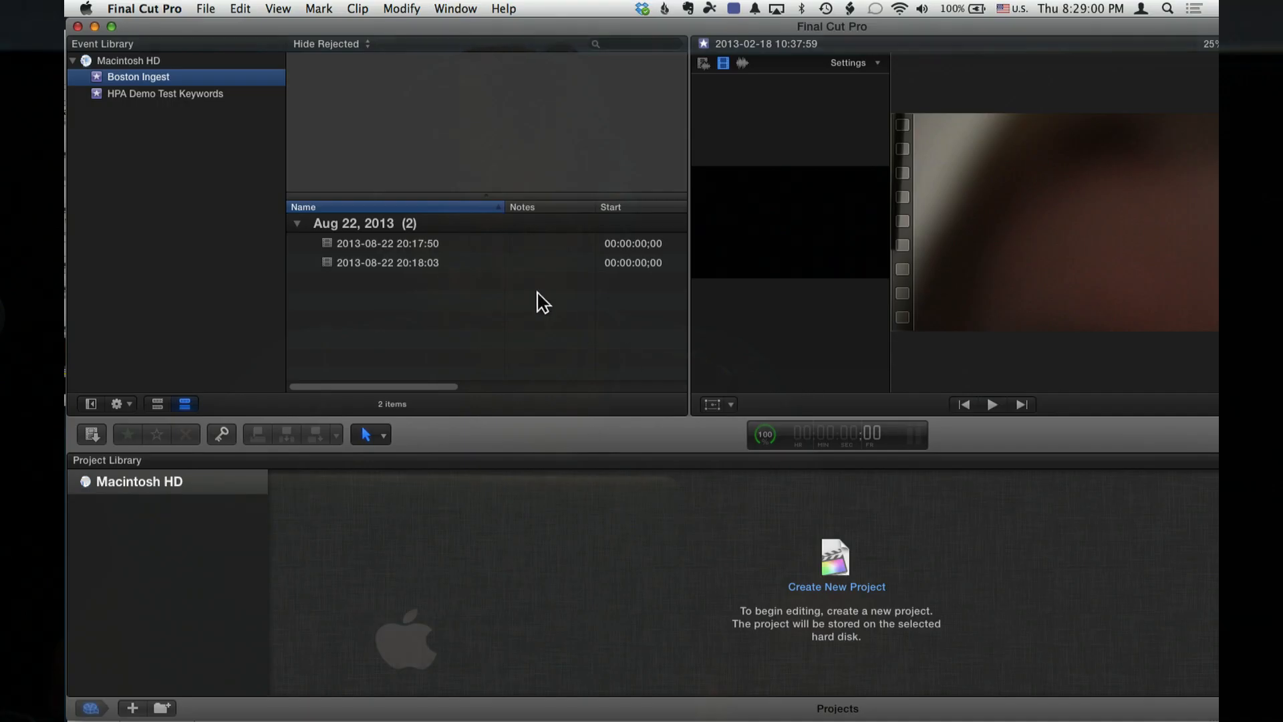
# - Create a multicam clip from the 20:17:50 and 20:18:03 clips, synchronized by audio and named with the interviewee's first name plus "multiclip"
pyautogui.click(462, 244)
pyautogui.keyDown('shift'); pyautogui.click(465, 261); pyautogui.keyUp('shift')
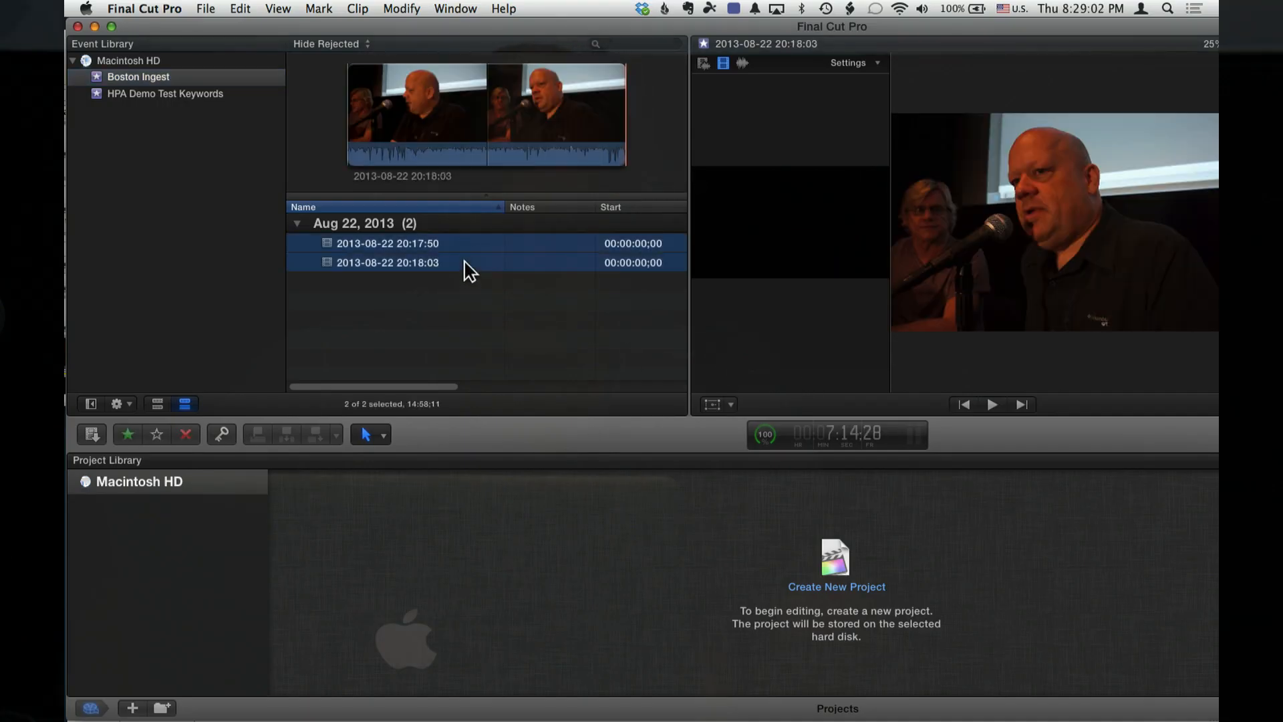
pyautogui.click(466, 258)
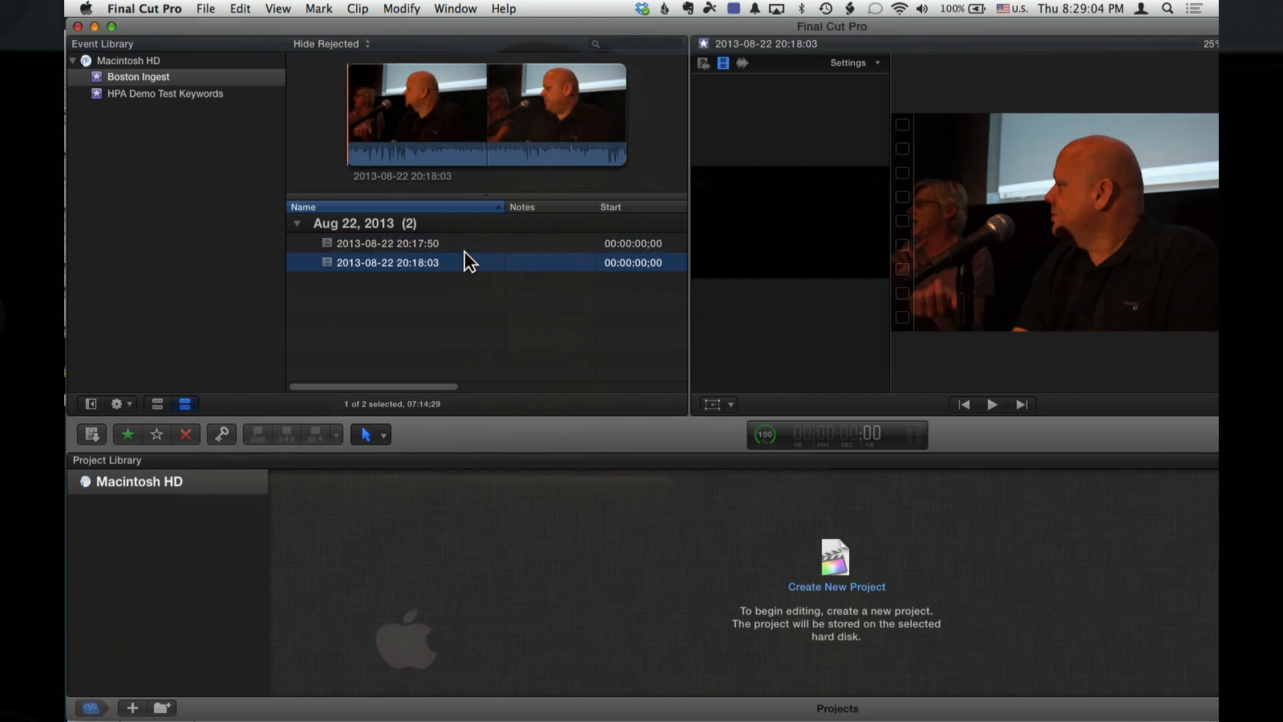
pyautogui.keyDown('shift'); pyautogui.click(476, 249); pyautogui.keyUp('shift')
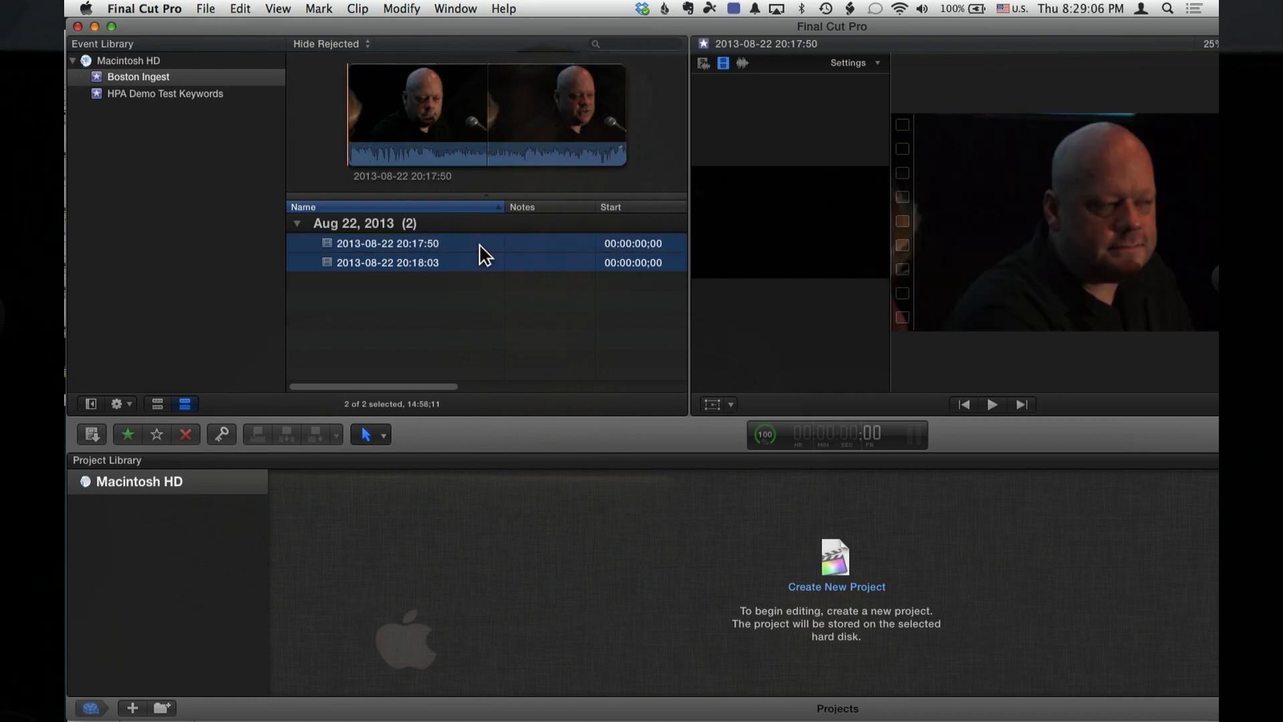
pyautogui.rightClick(480, 247)
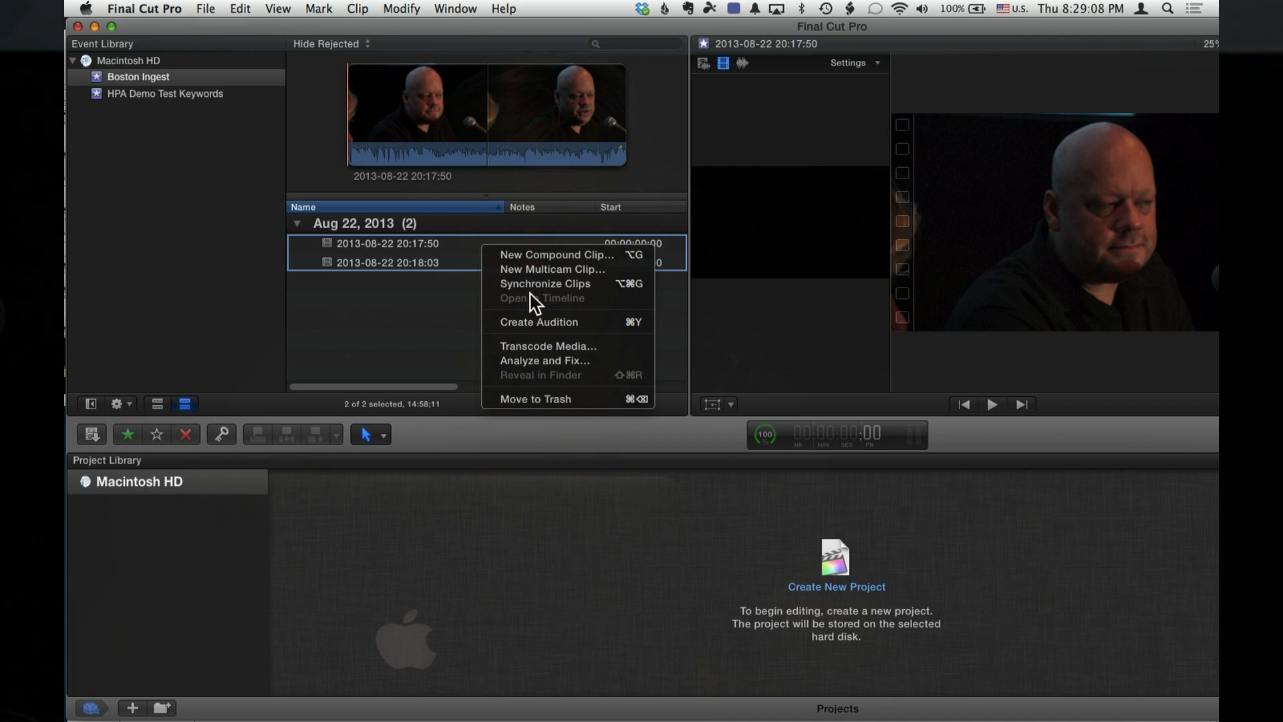
pyautogui.click(554, 270)
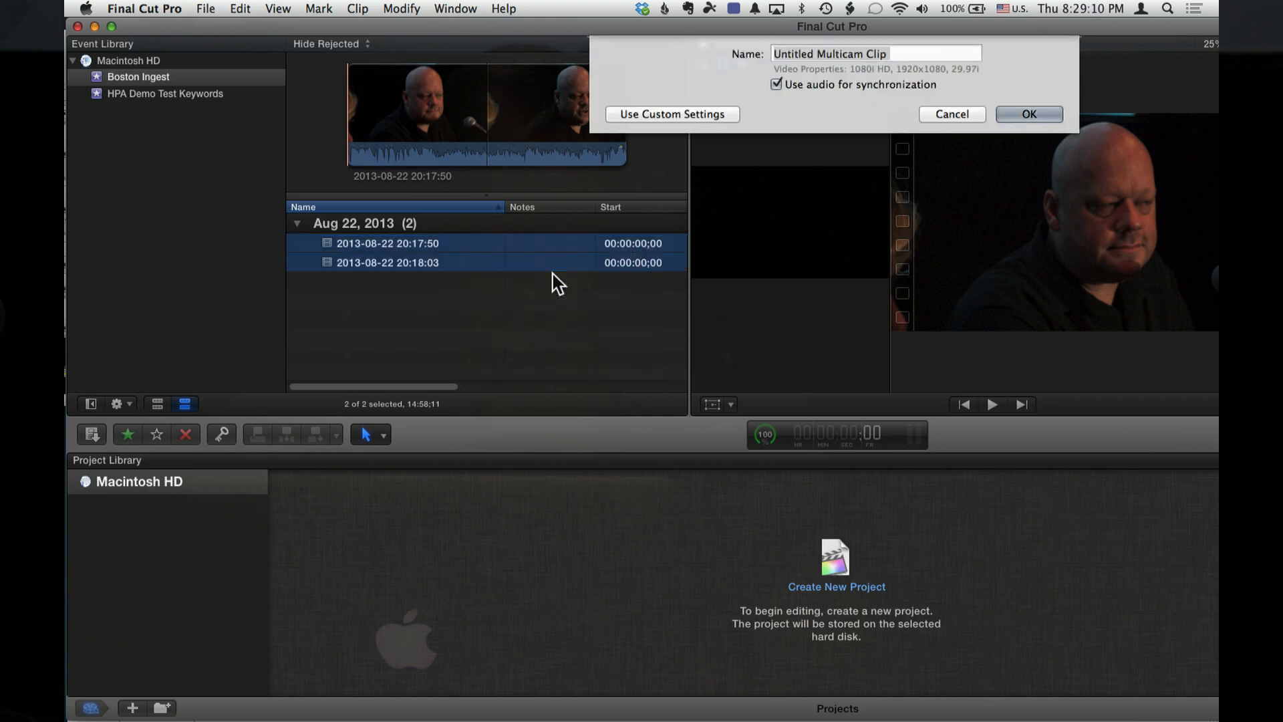
pyautogui.write('Dan multiclp')
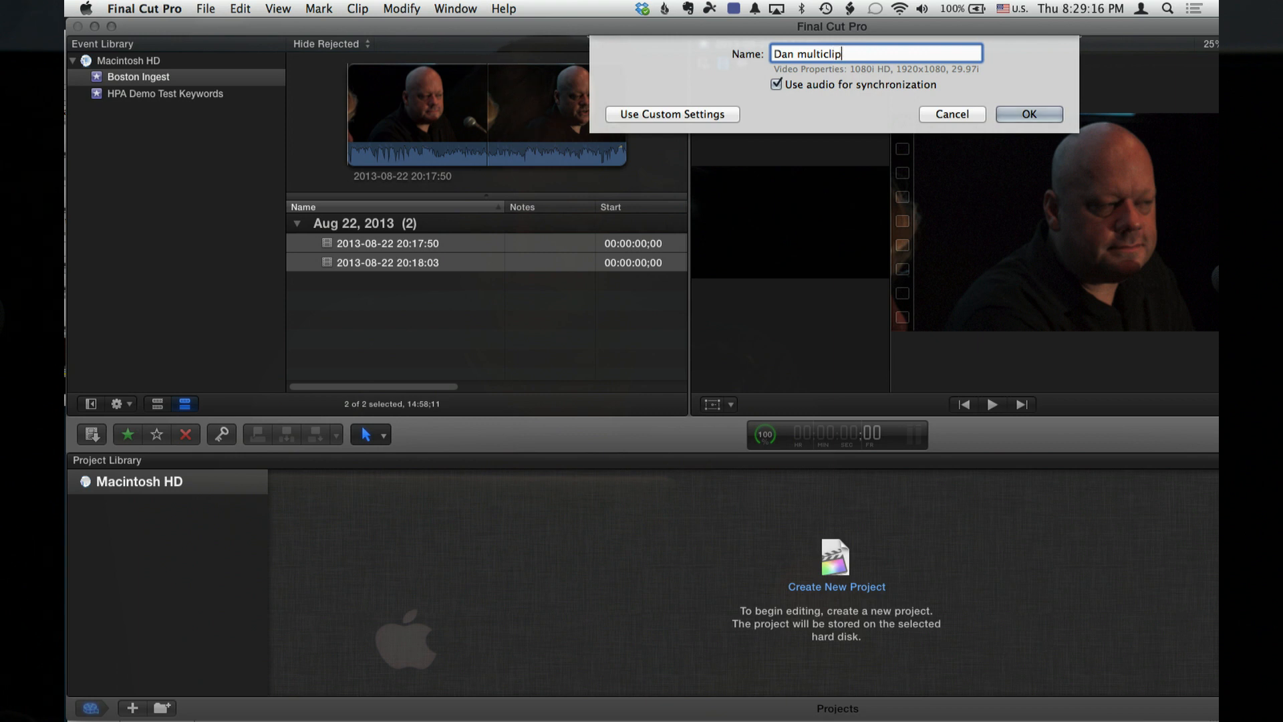
pyautogui.press('Return')
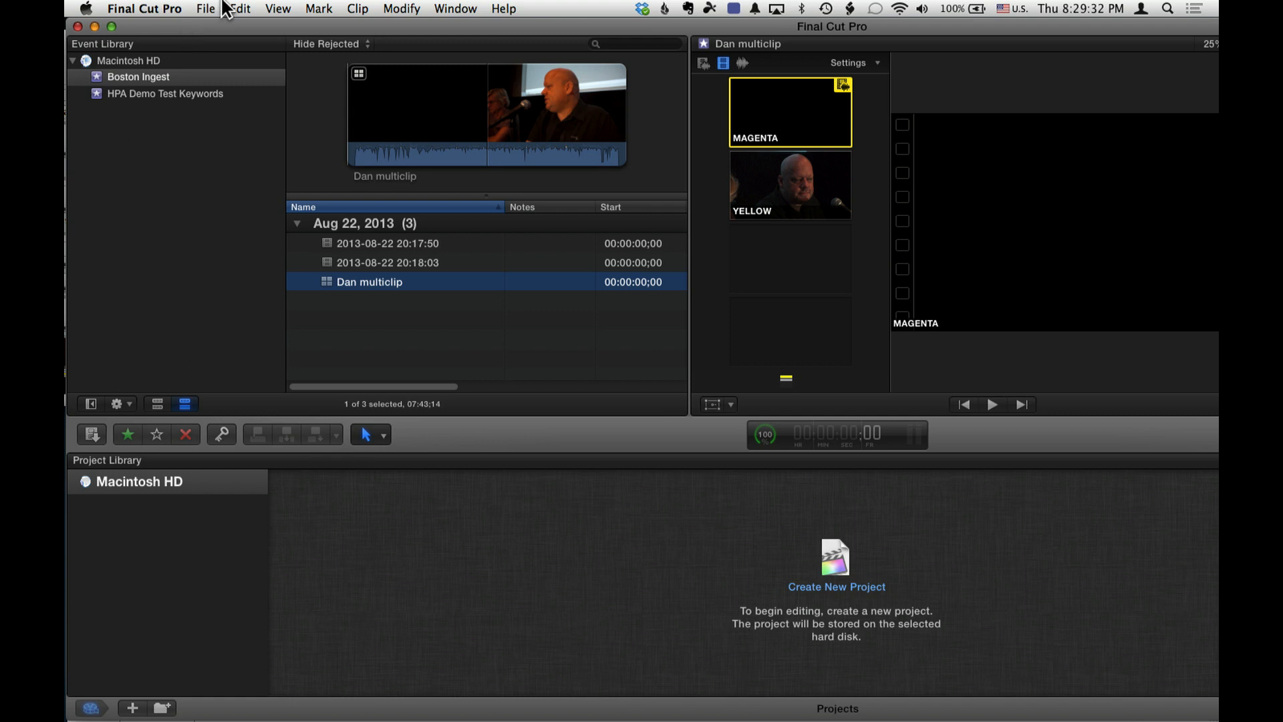
# - Export the Boston Ingest event as XML
pyautogui.click(205, 9)
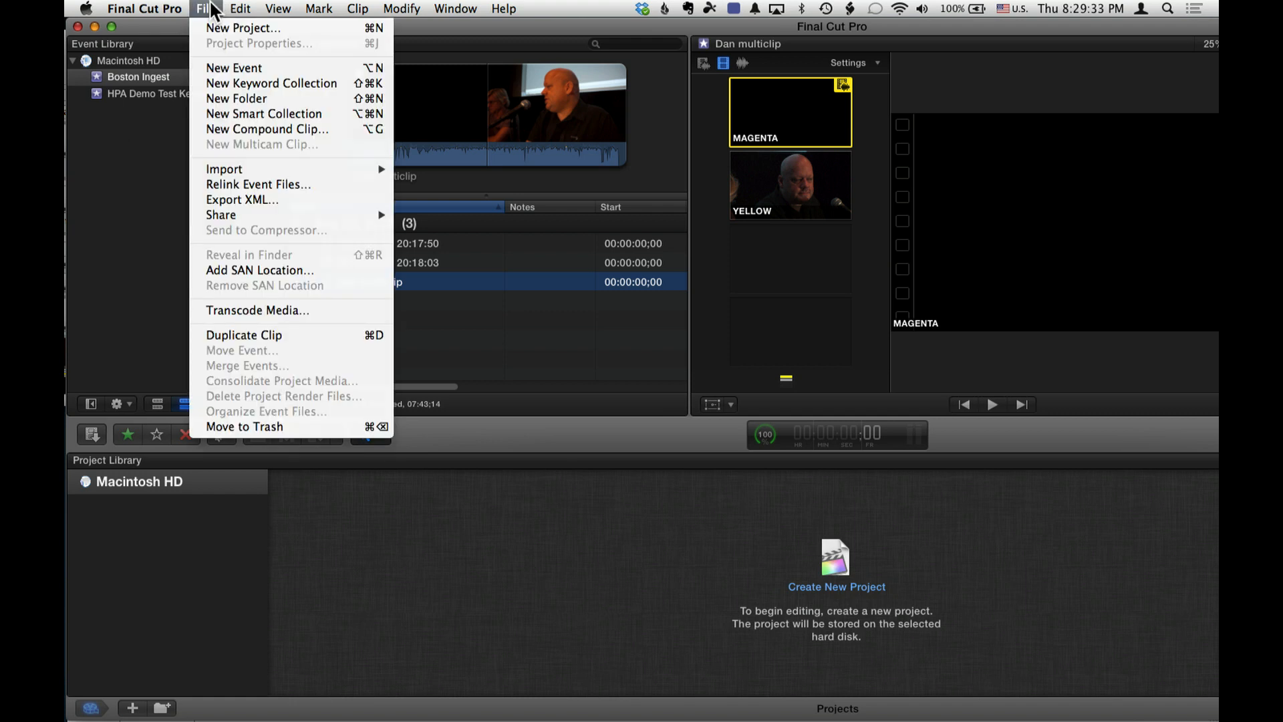
pyautogui.click(230, 197)
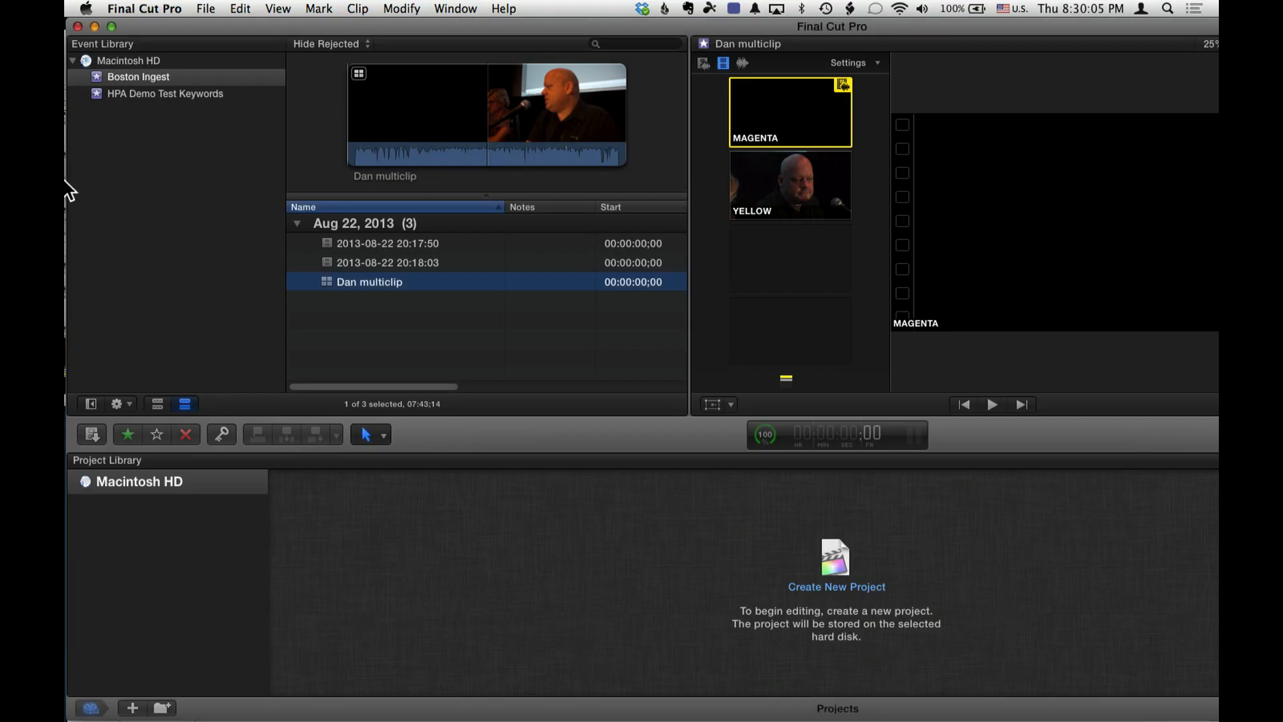
# - Switch to Lumberjack, import Boston Ingest.fcpxml, and merge it with the BOSCPUG Demo log to send back to Final Cut Pro X
pyautogui.moveTo(70, 187)
pyautogui.press('super+space')
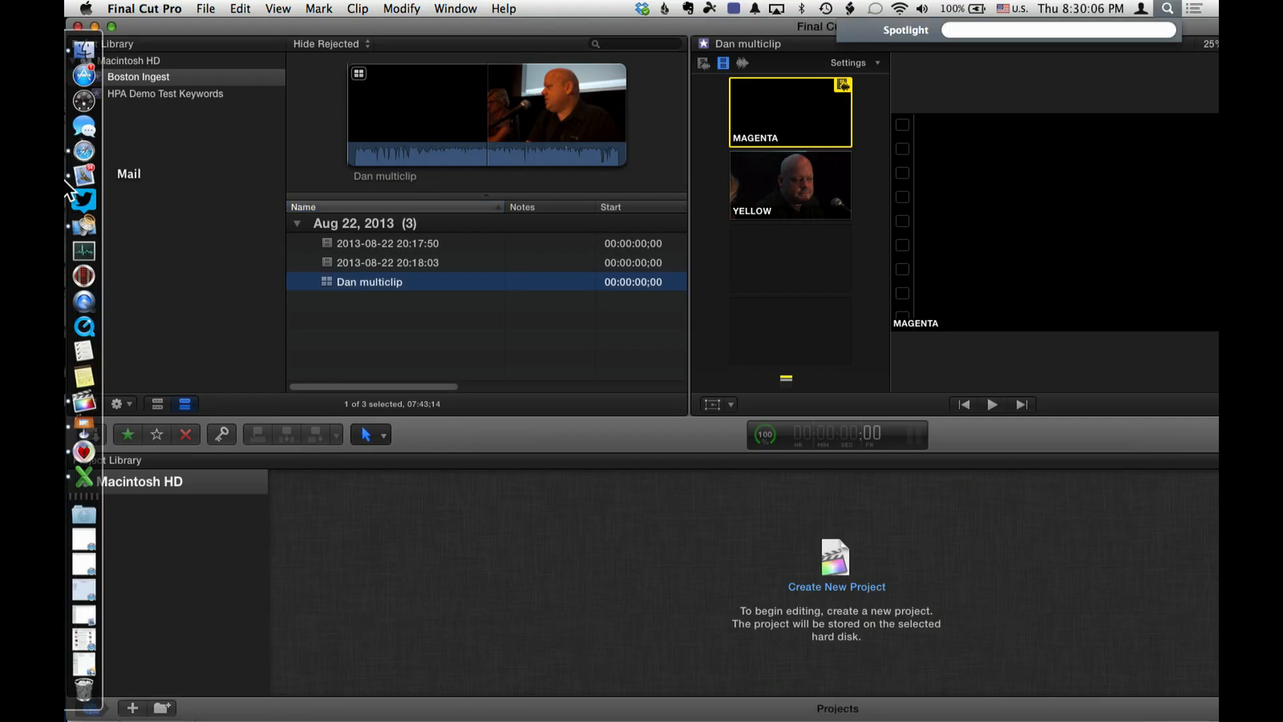
pyautogui.click(83, 276)
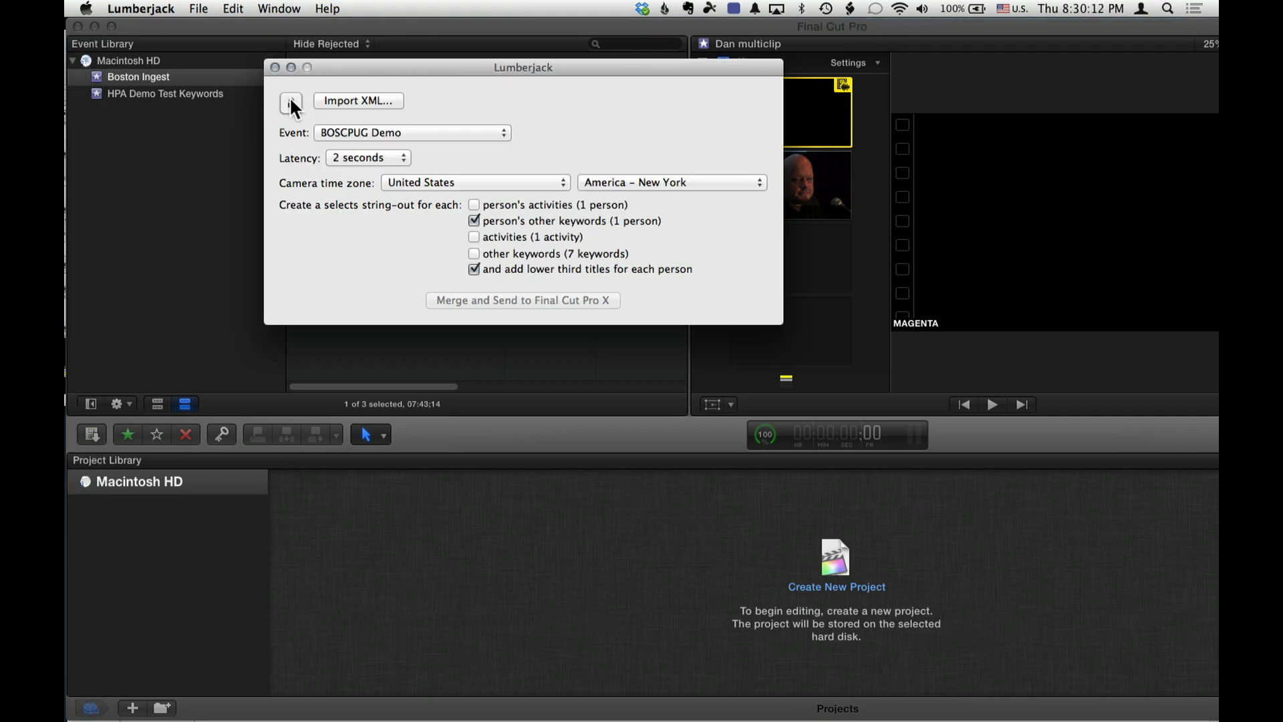
pyautogui.click(357, 99)
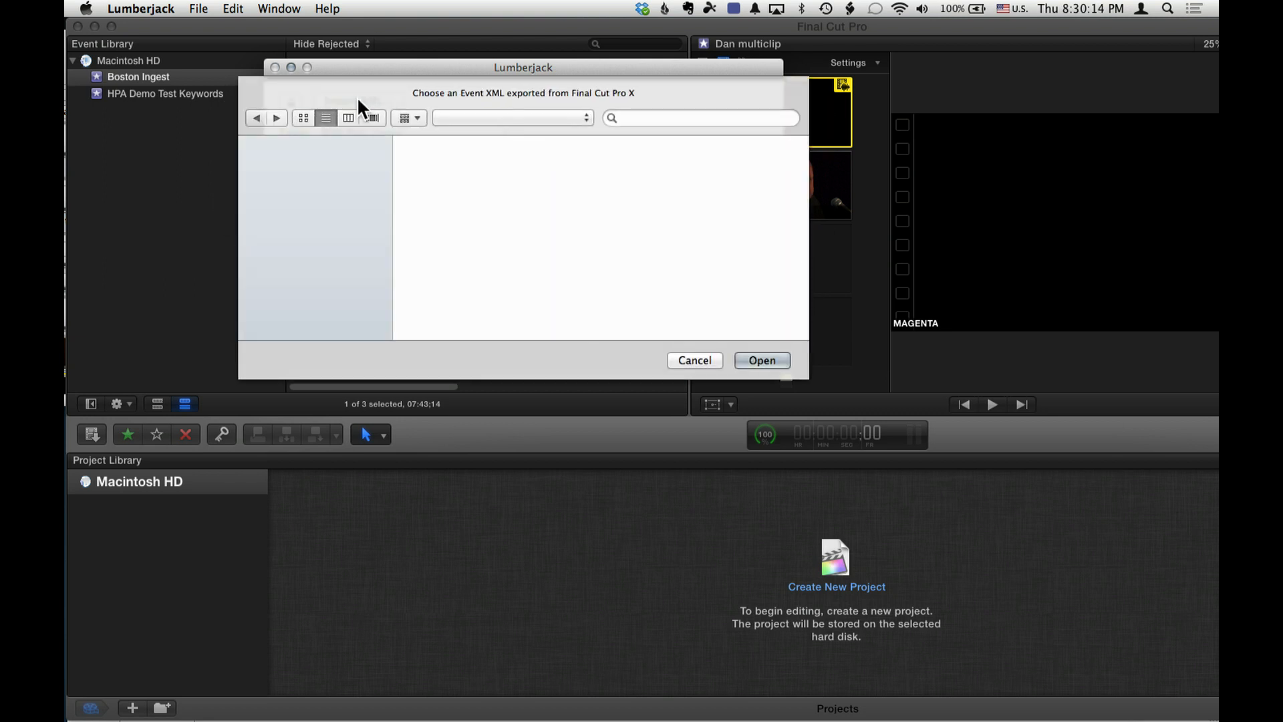
pyautogui.doubleClick(491, 171)
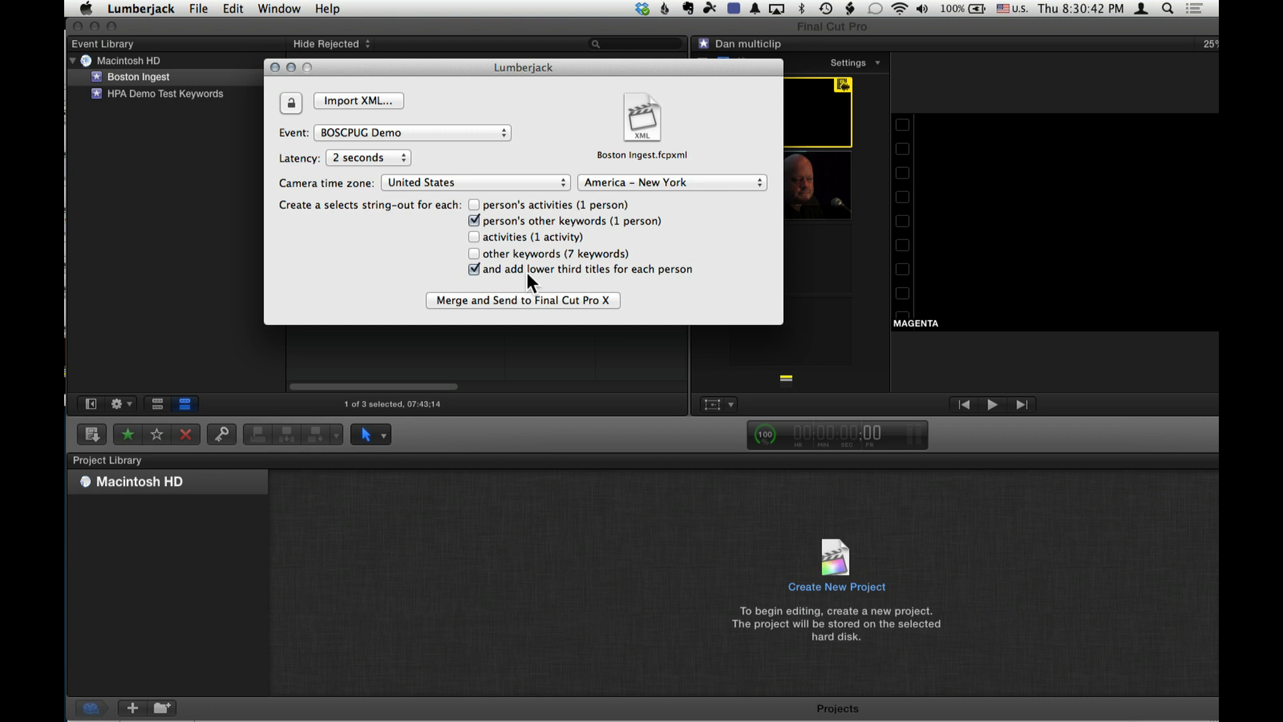
pyautogui.click(522, 300)
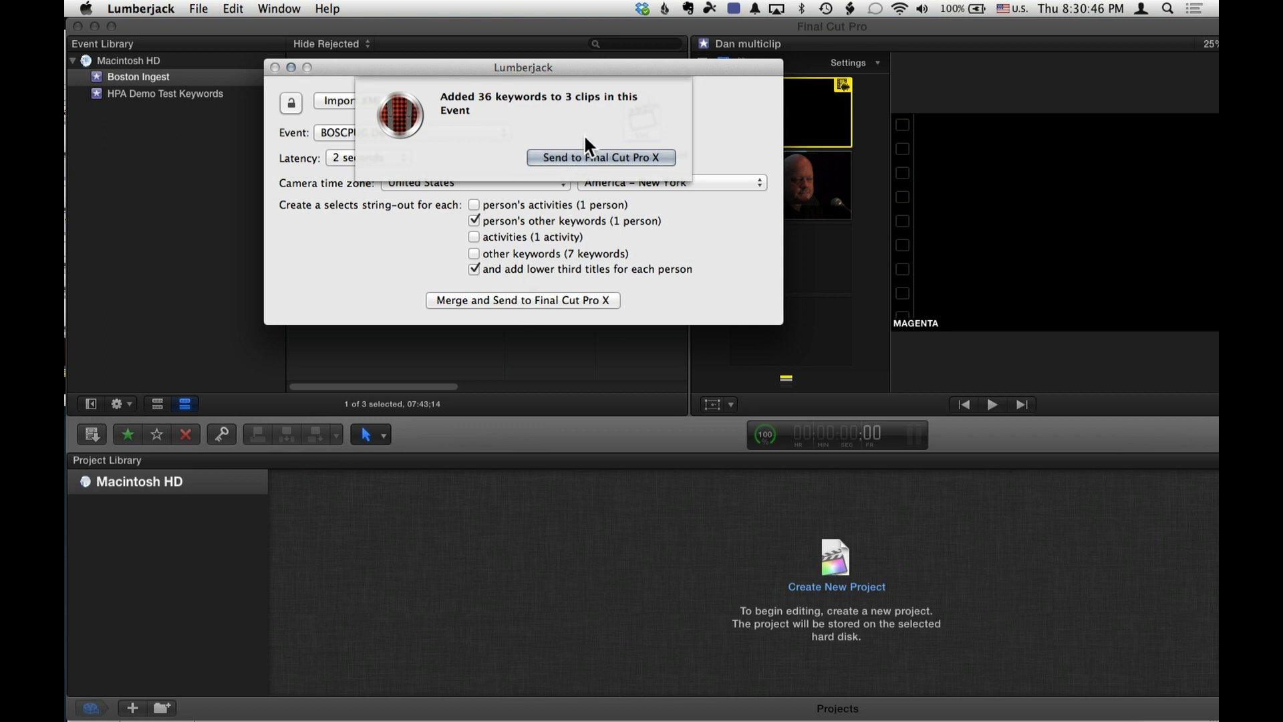
pyautogui.click(582, 158)
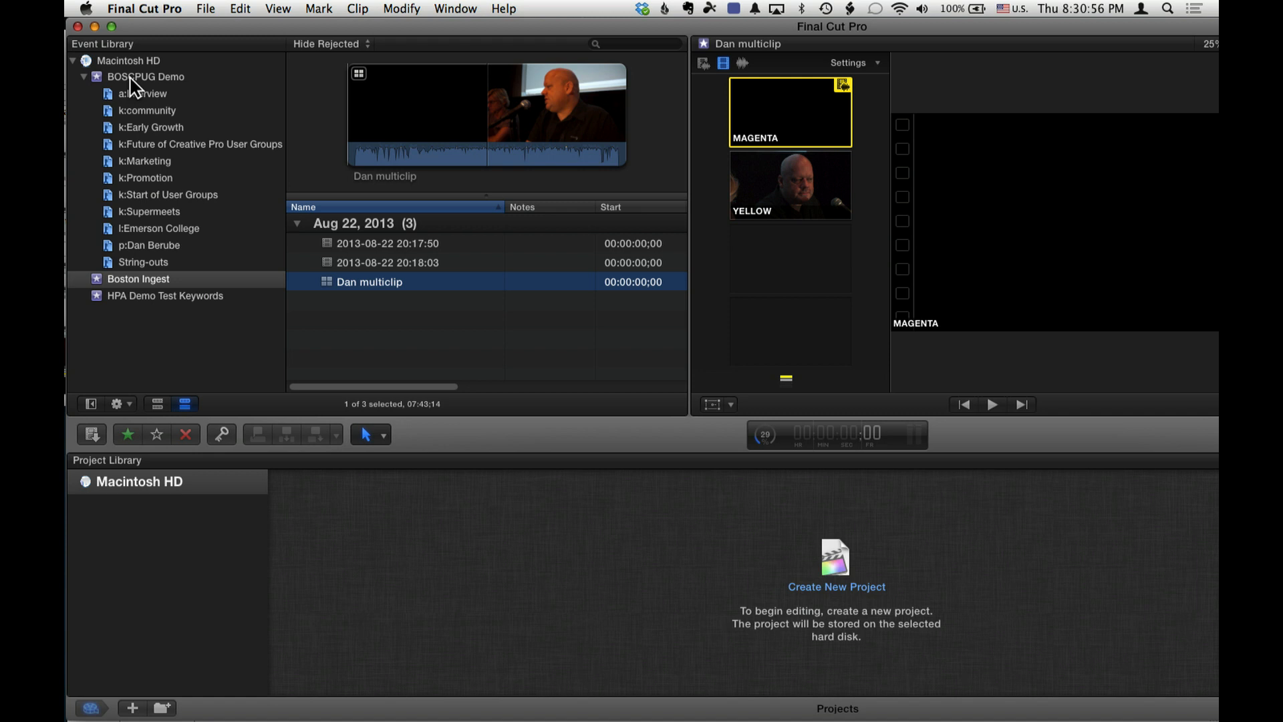
# - Browse the BOSCPUG Demo keyword collections and examine the keyword ranges of the 20:17:50 clip in k:Early Growth
pyautogui.click(142, 97)
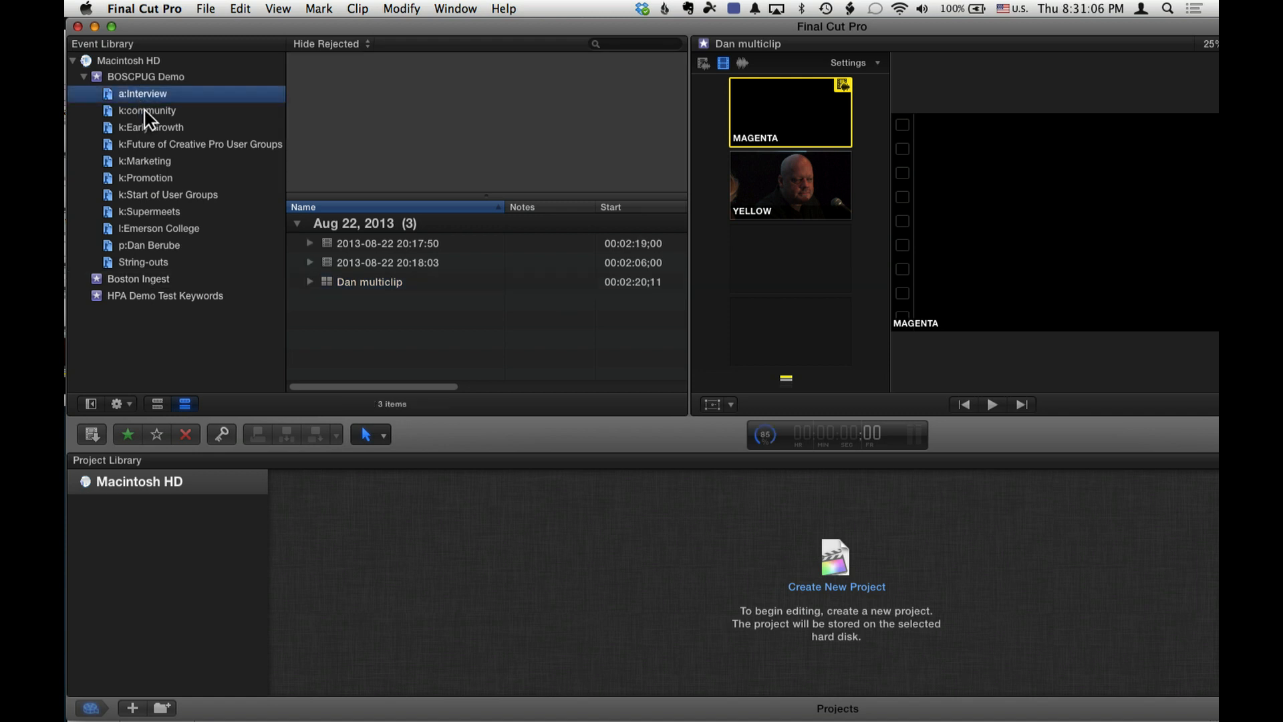
pyautogui.click(143, 110)
pyautogui.click(147, 123)
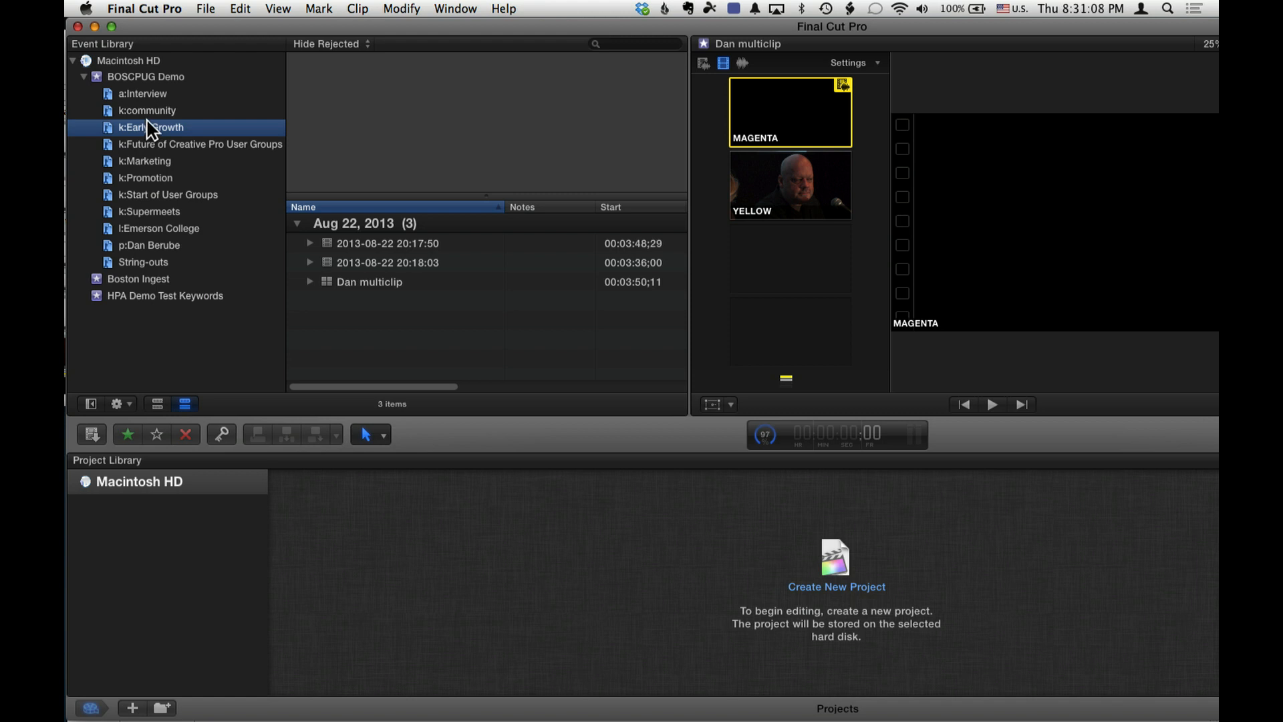
pyautogui.click(310, 244)
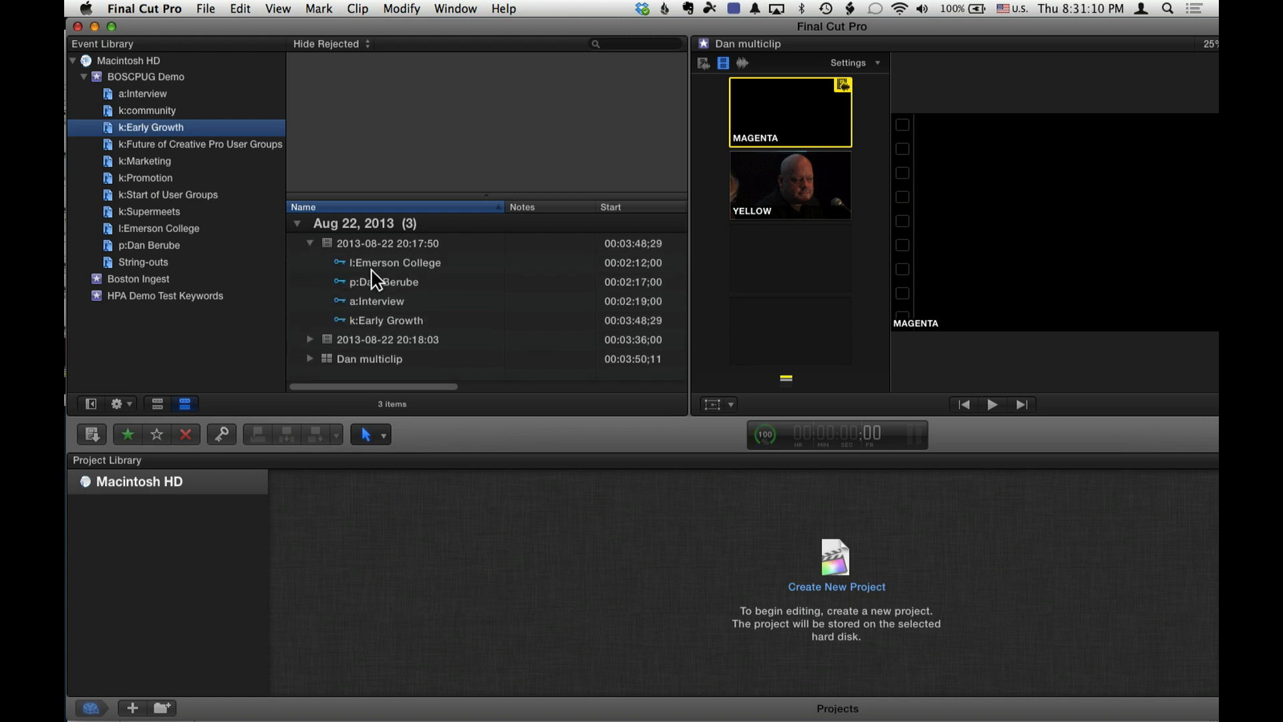
pyautogui.click(386, 264)
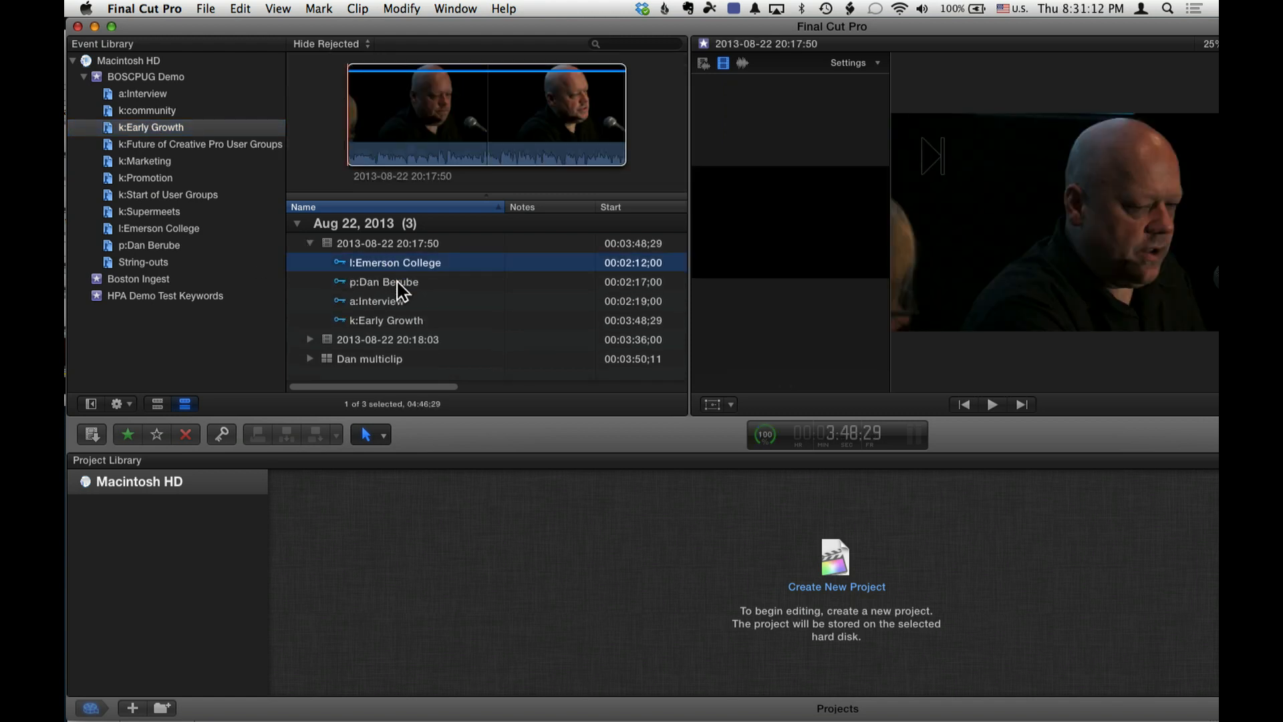
pyautogui.click(399, 301)
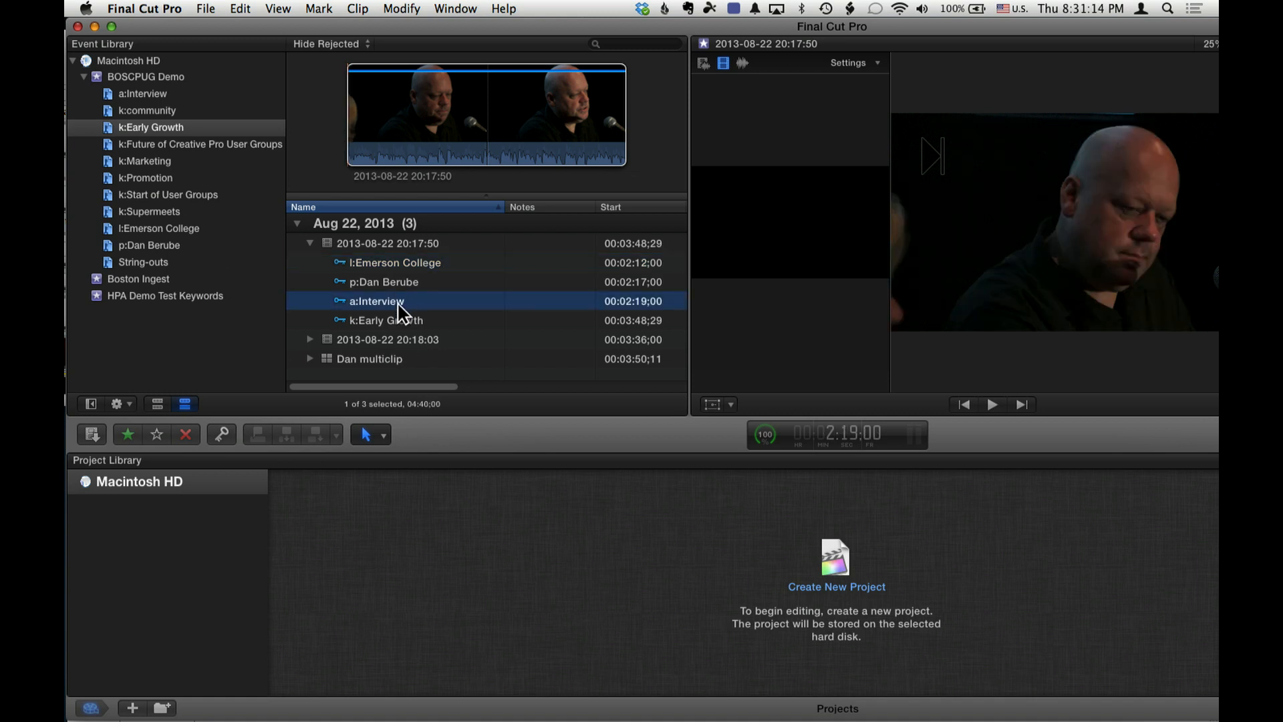
pyautogui.click(401, 319)
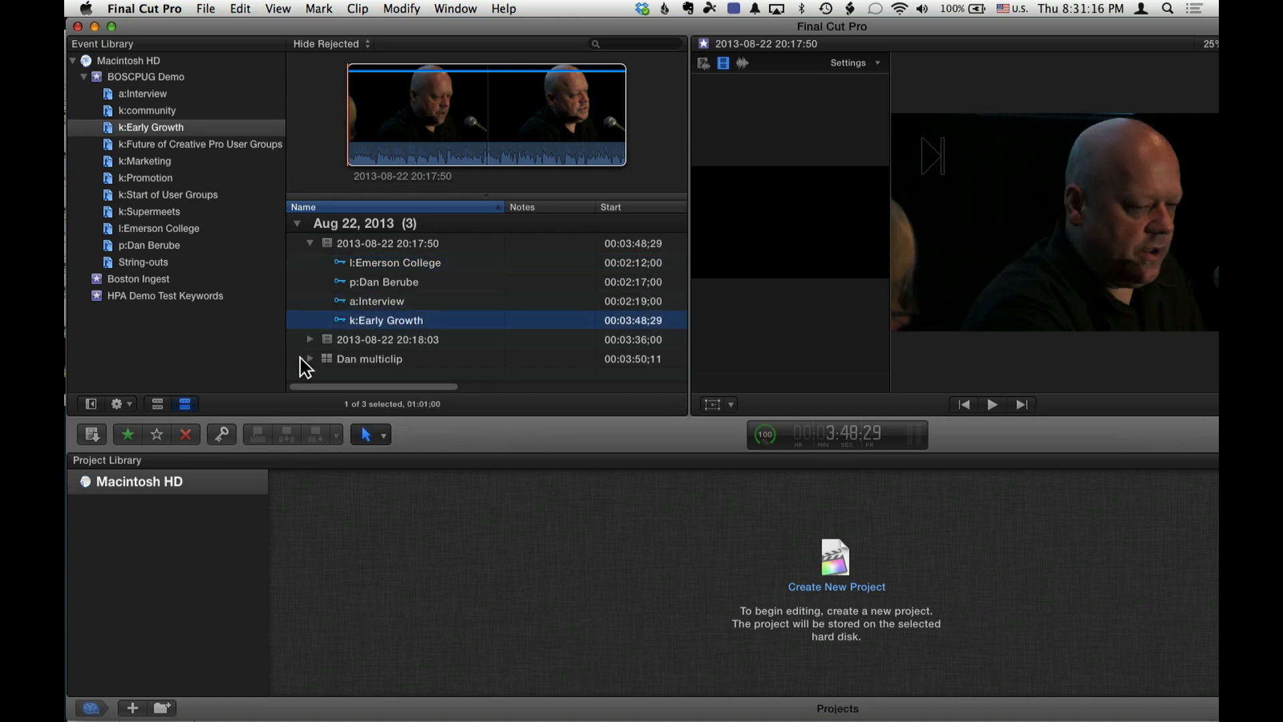
# - Open the multicam clip from k:Early Growth for angle editing and inspect its MAGENTA and YELLOW angles
pyautogui.click(327, 361)
pyautogui.doubleClick(332, 364)
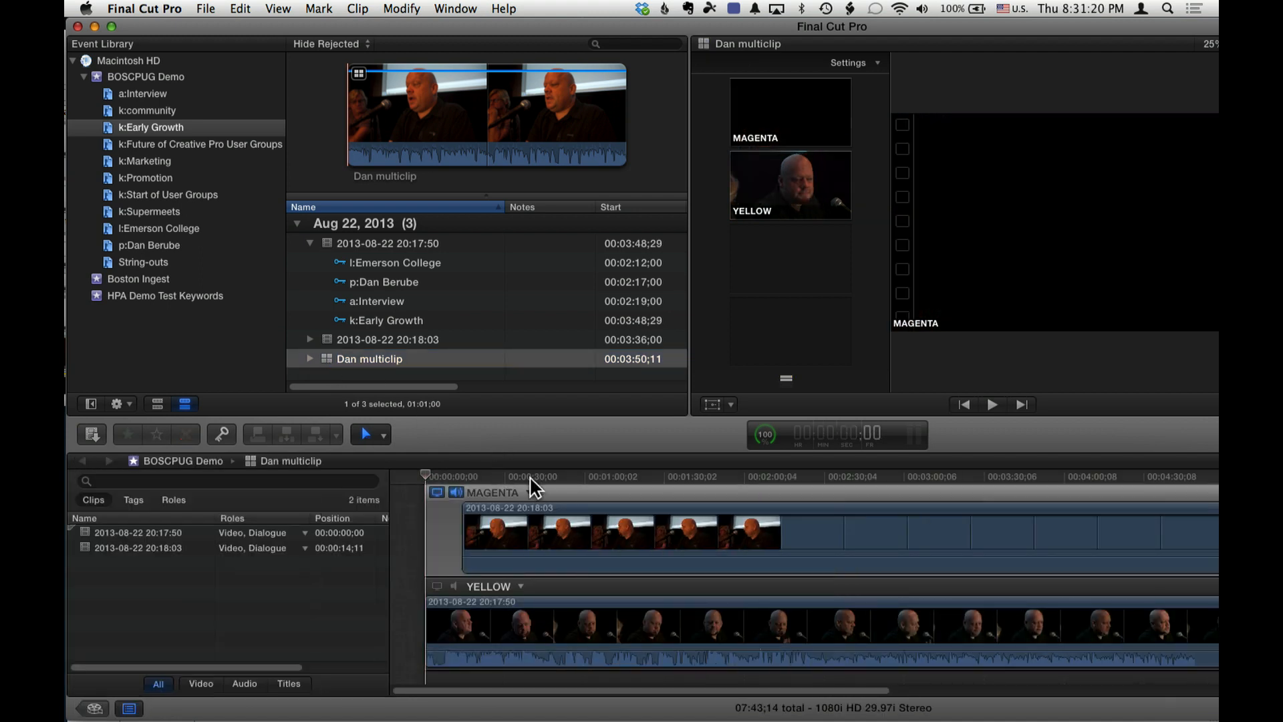
pyautogui.click(616, 476)
pyautogui.click(642, 480)
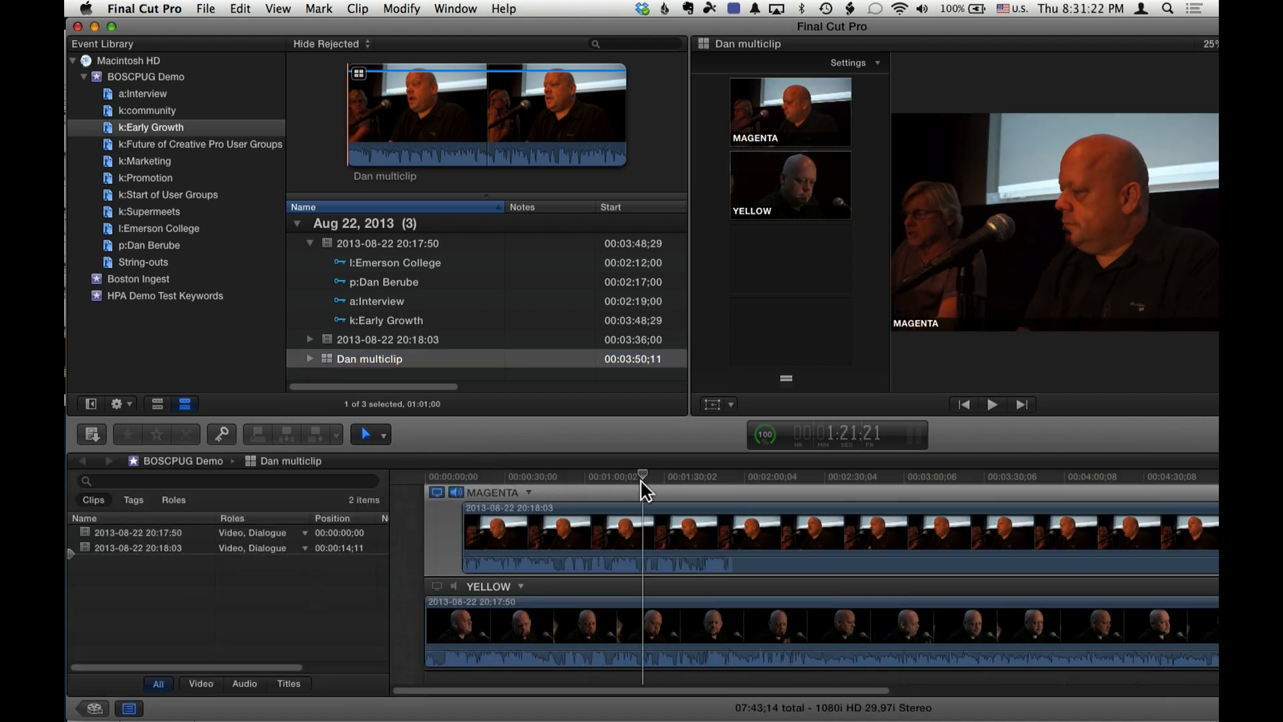
pyautogui.press('super+minus')
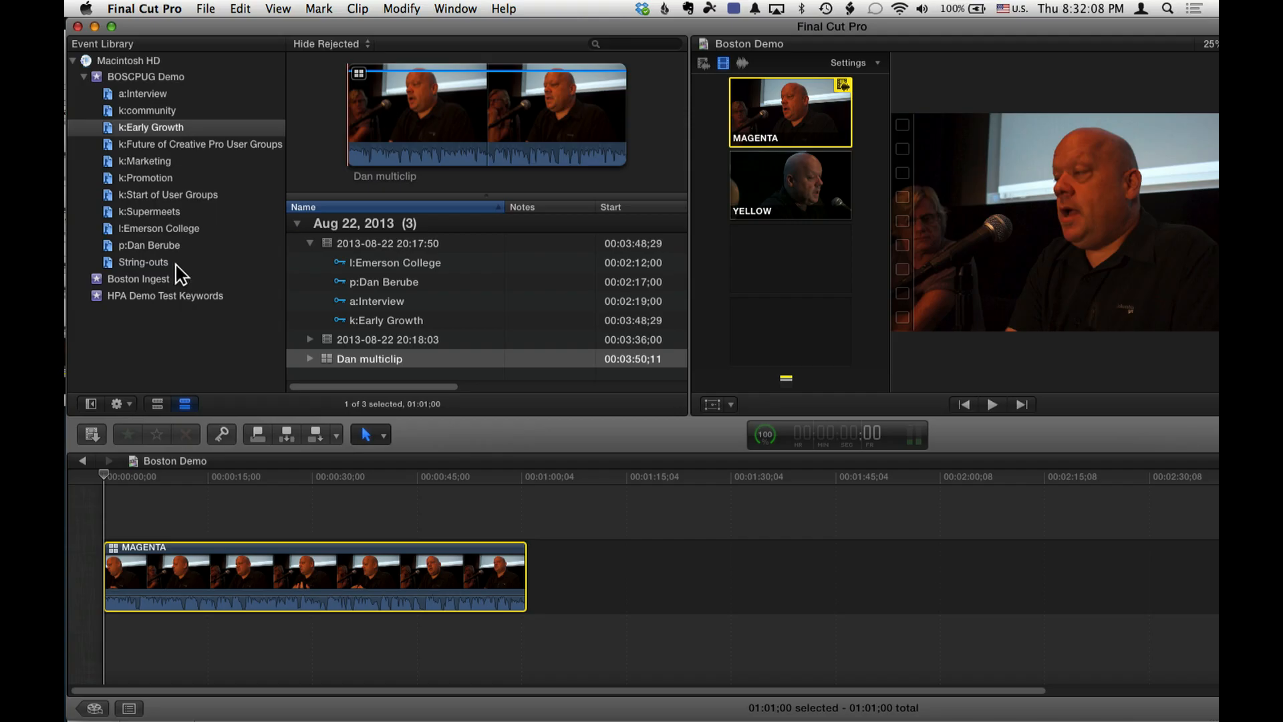
# - Replace the MAGENTA clip in the Boston Demo timeline with the interviewee's keywords compound clip from the String-outs collection
pyautogui.click(175, 264)
pyautogui.click(290, 563)
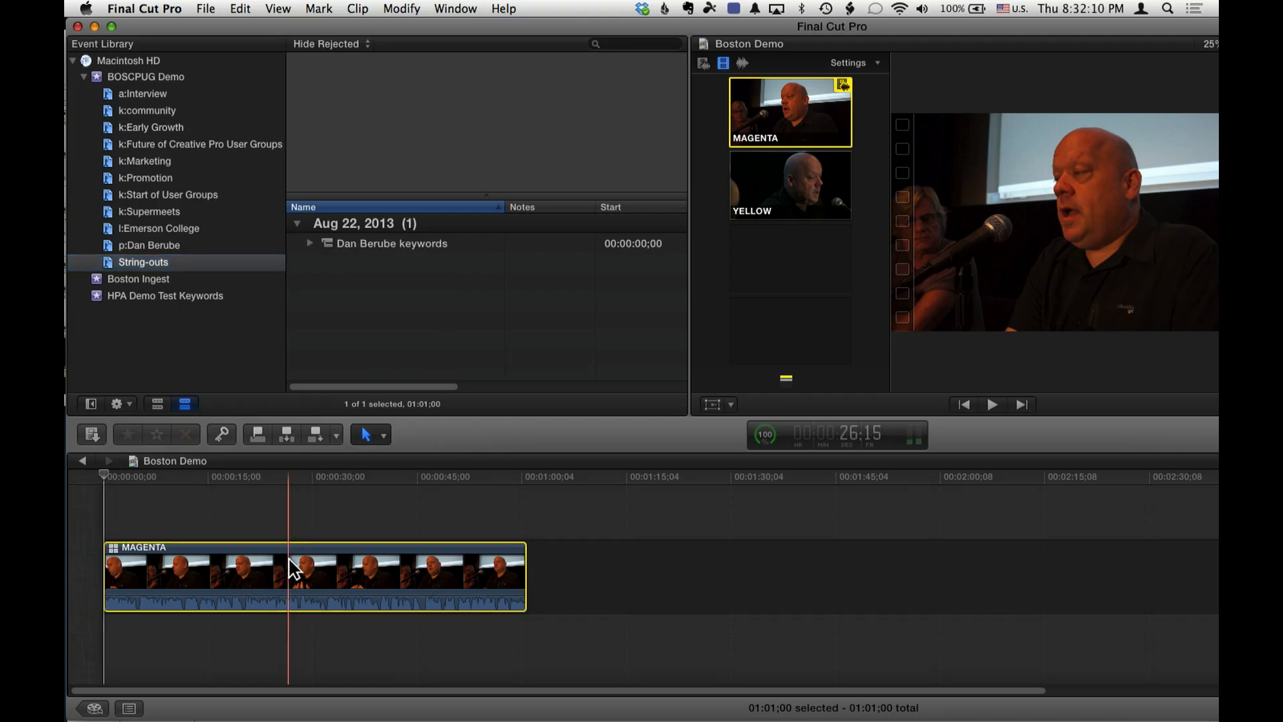
pyautogui.press('Delete')
pyautogui.moveTo(330, 244); pyautogui.dragTo(103, 576)
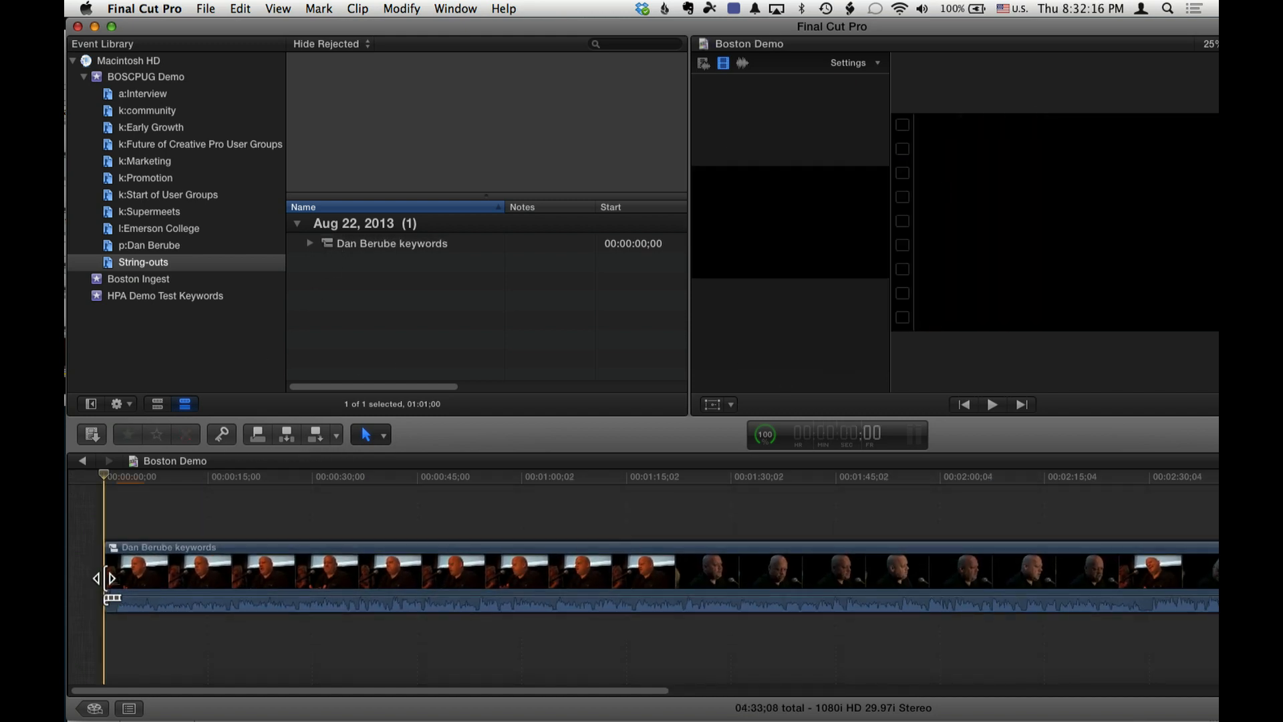
# - Open the interviewee's keywords string-out in its own timeline and examine its lower third title and multicam segments
pyautogui.doubleClick(329, 245)
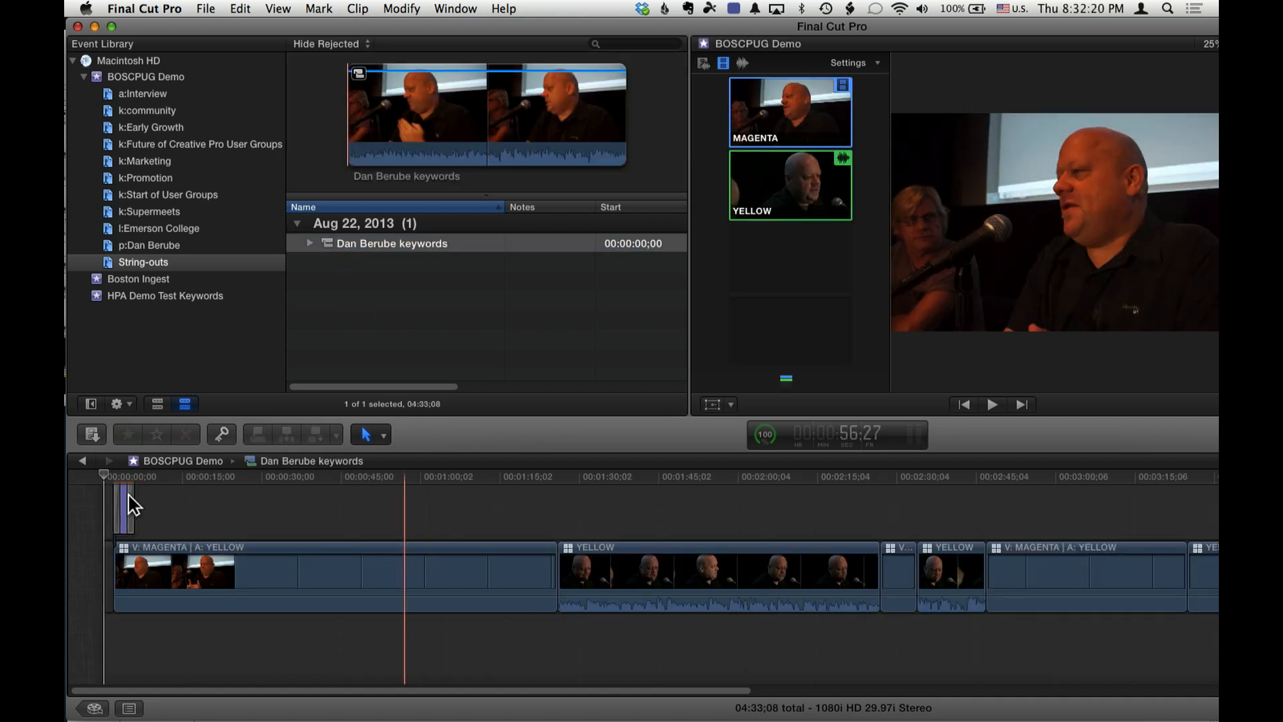
pyautogui.click(123, 473)
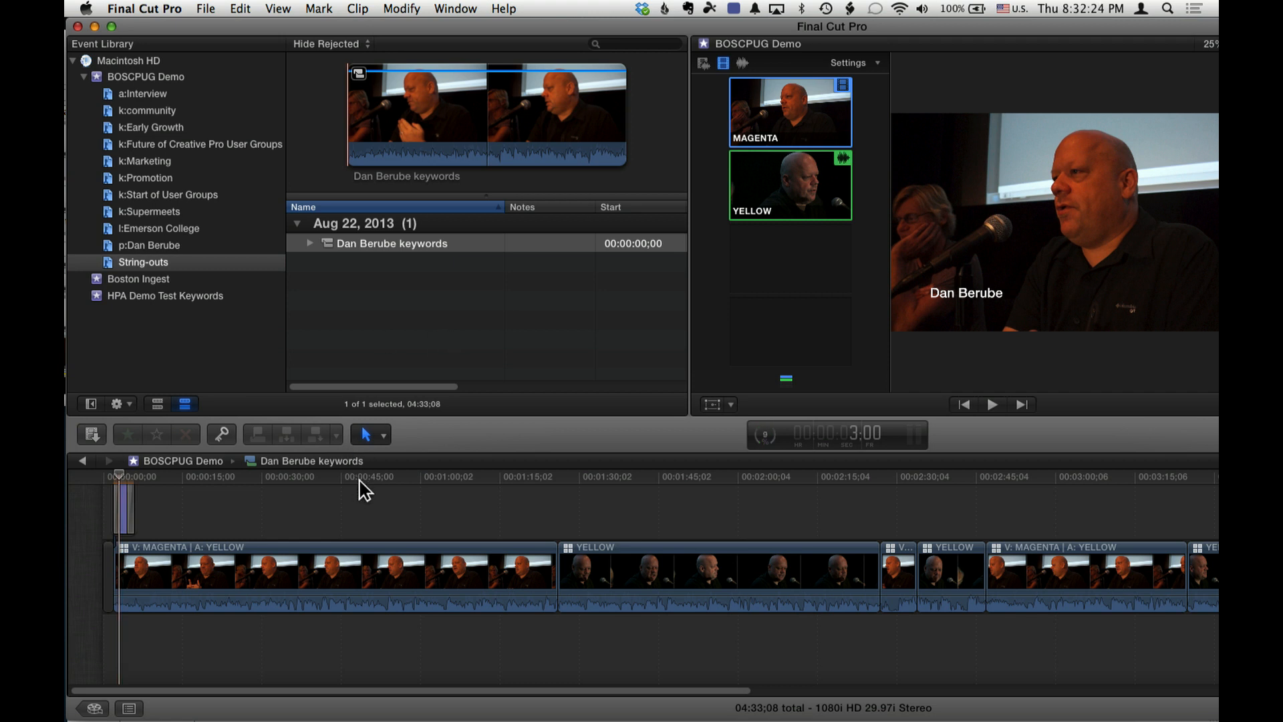
pyautogui.press('super+minus')
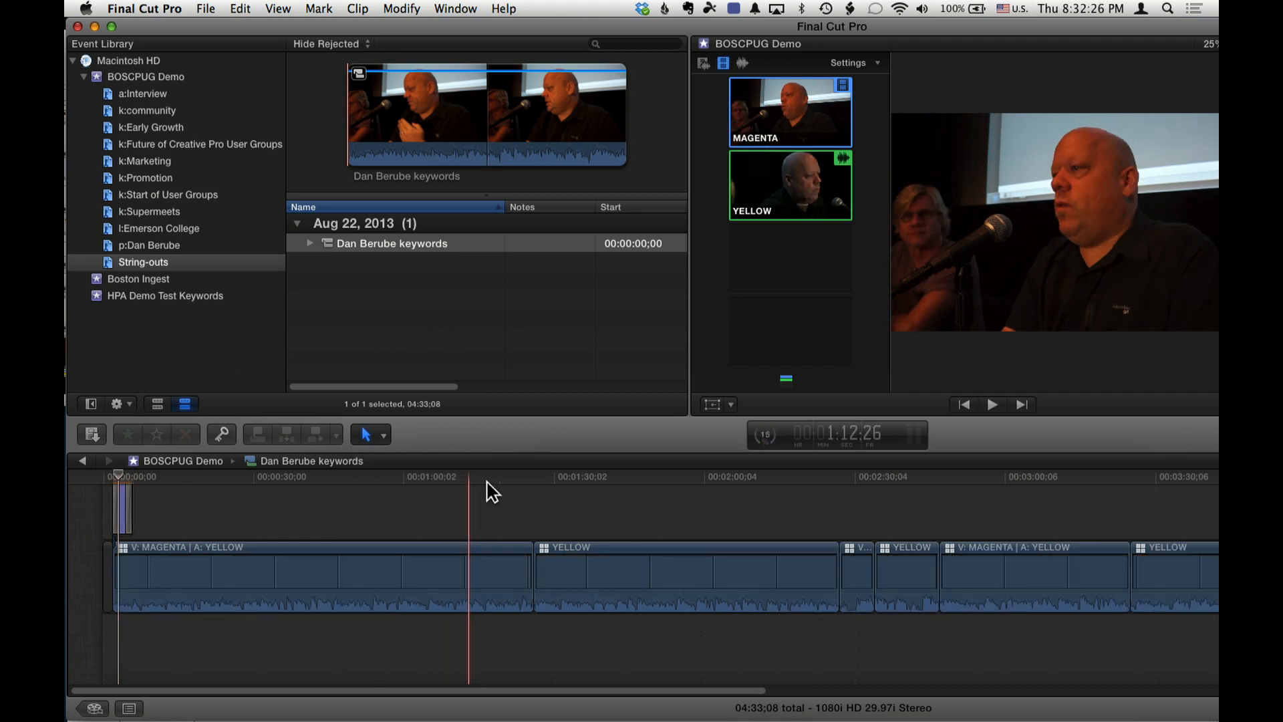